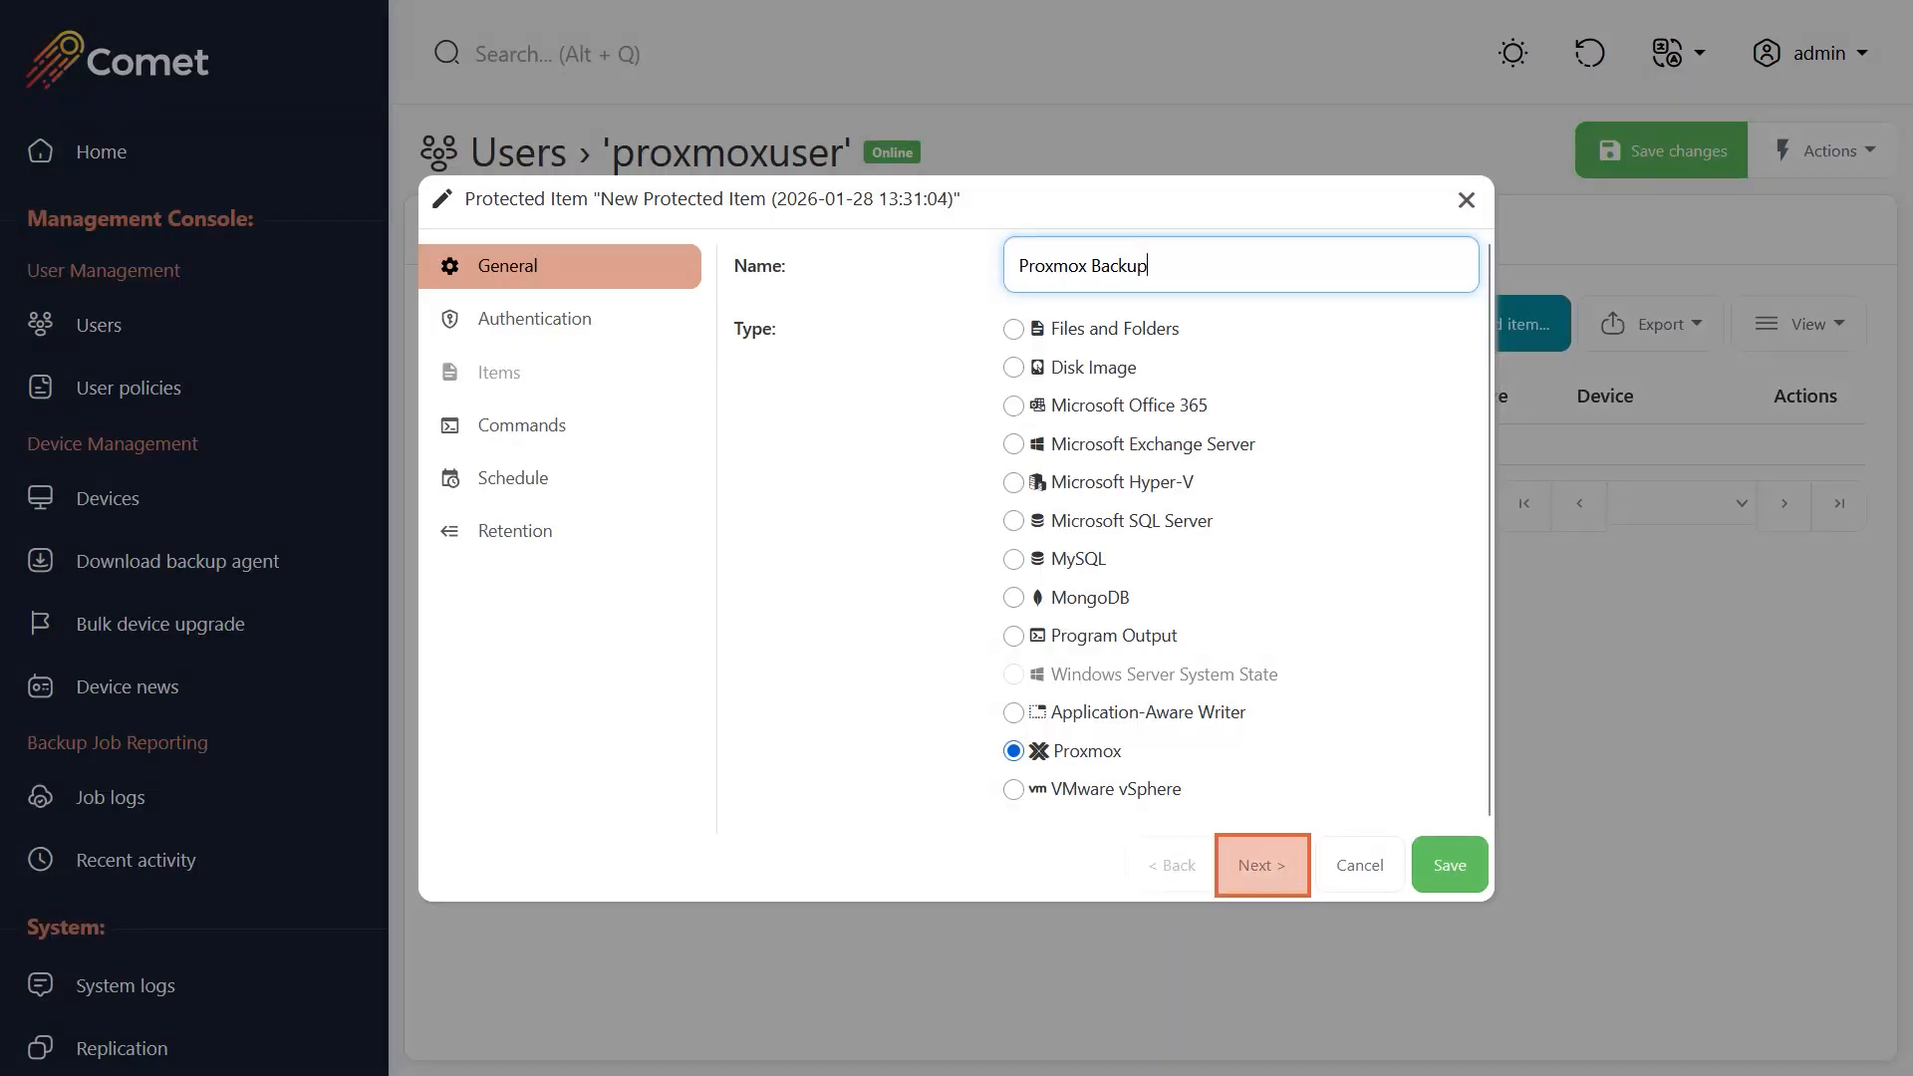
Advance the protected item's setup to VM selection and include only 100 debian-13 on node pvedemo.
click(1261, 865)
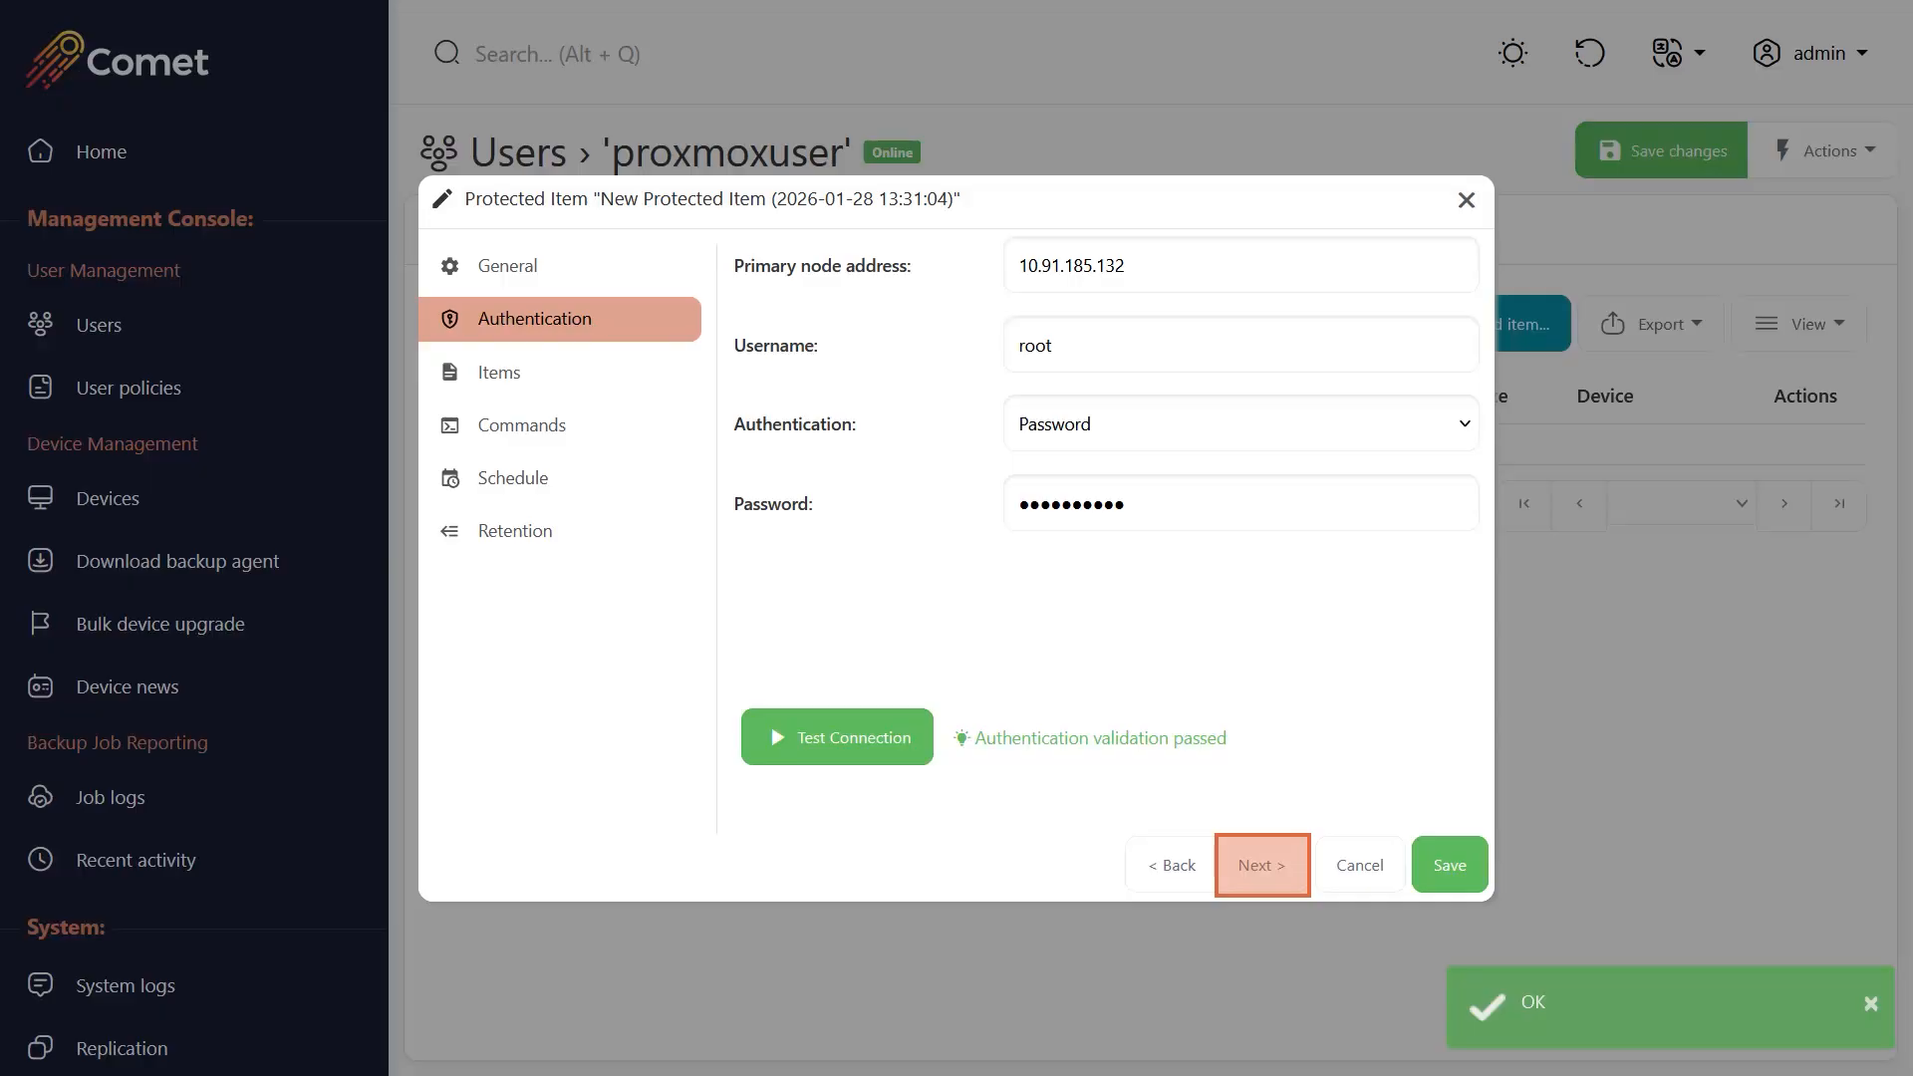
click(1261, 865)
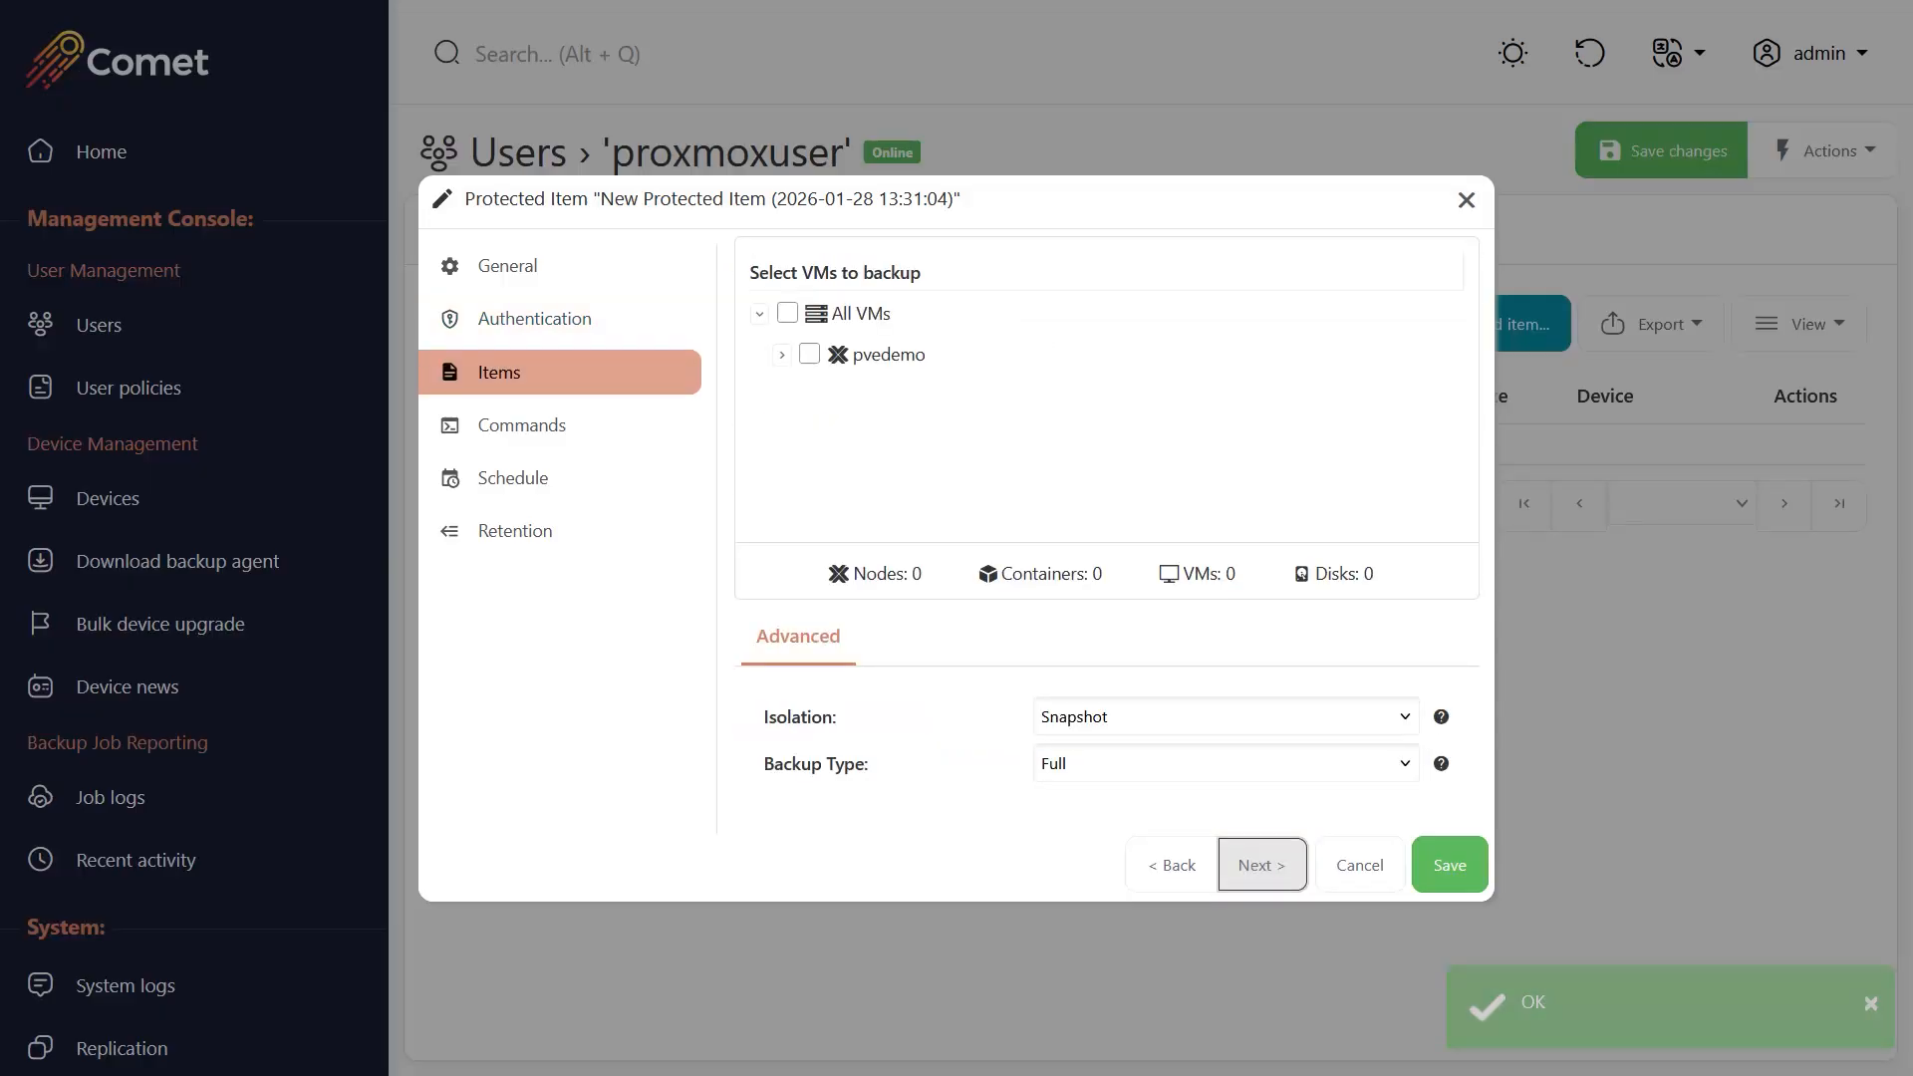
click(782, 355)
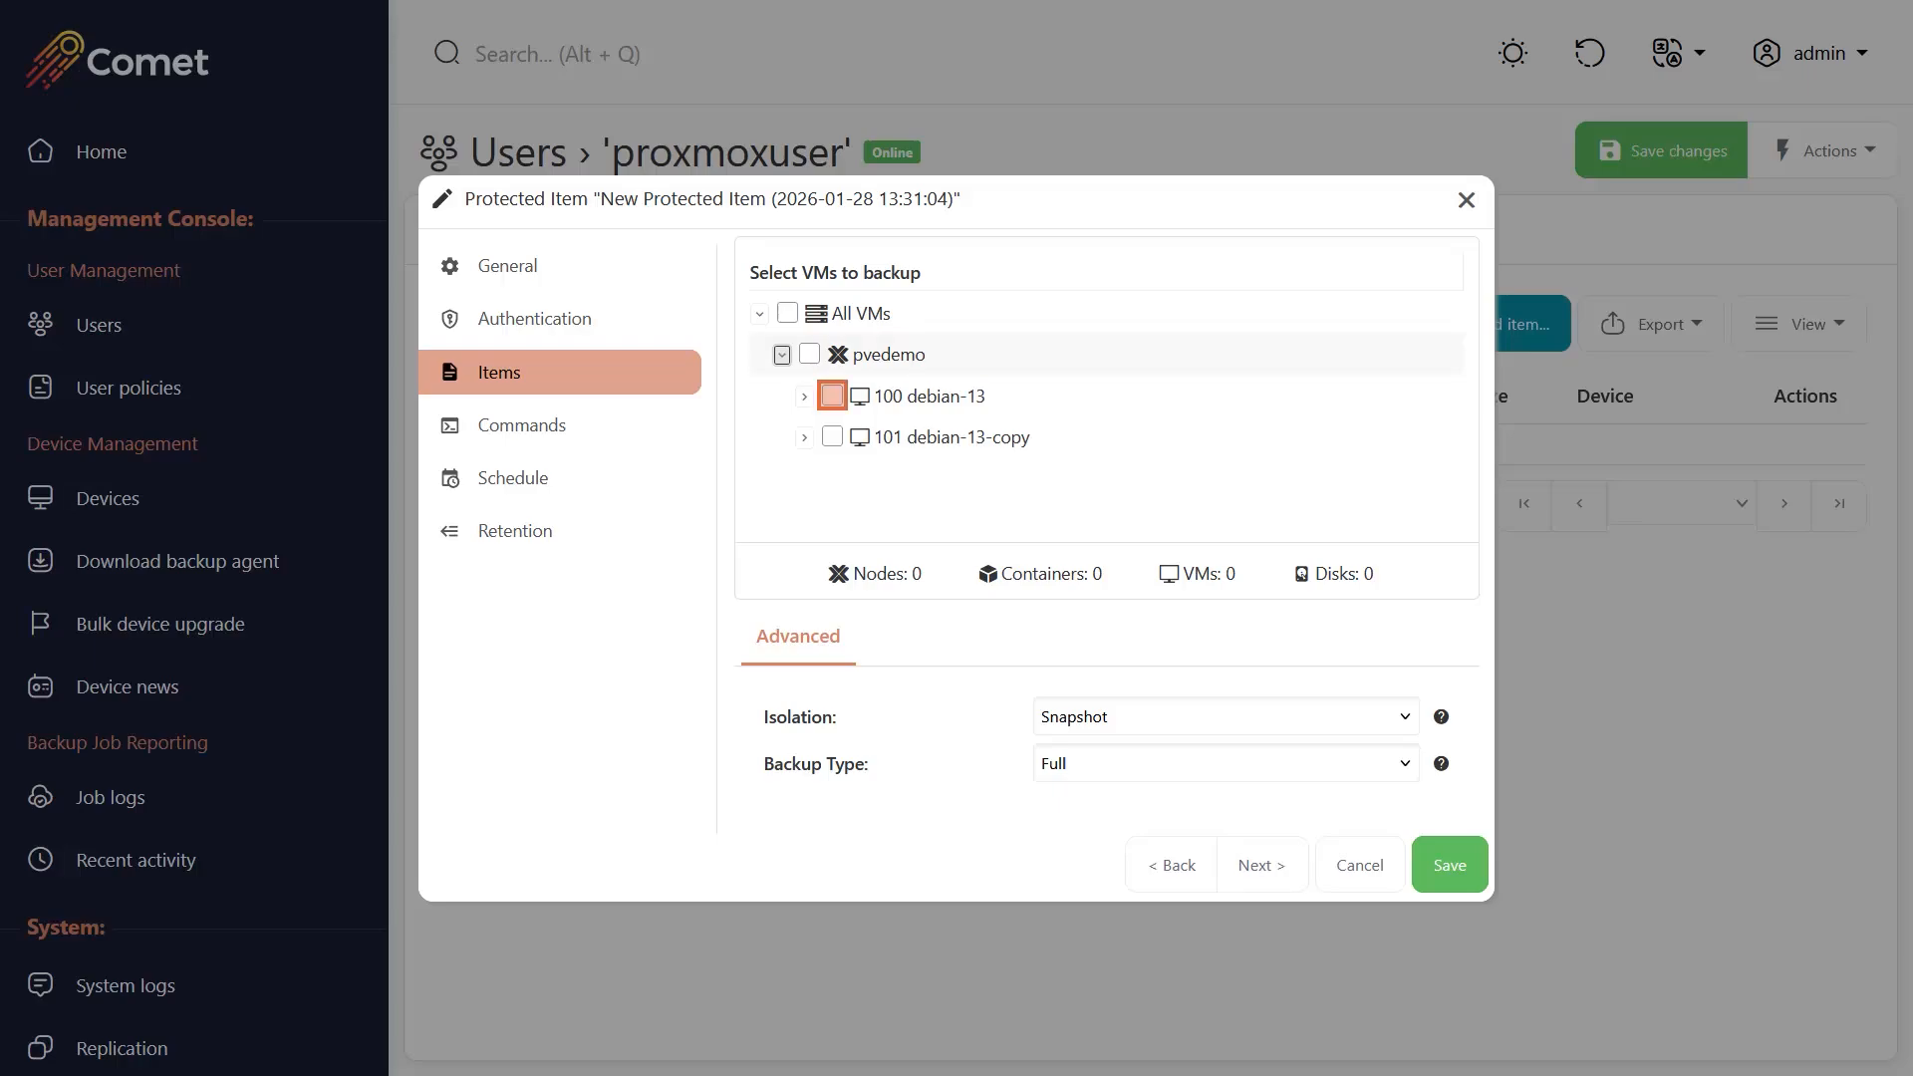
click(832, 395)
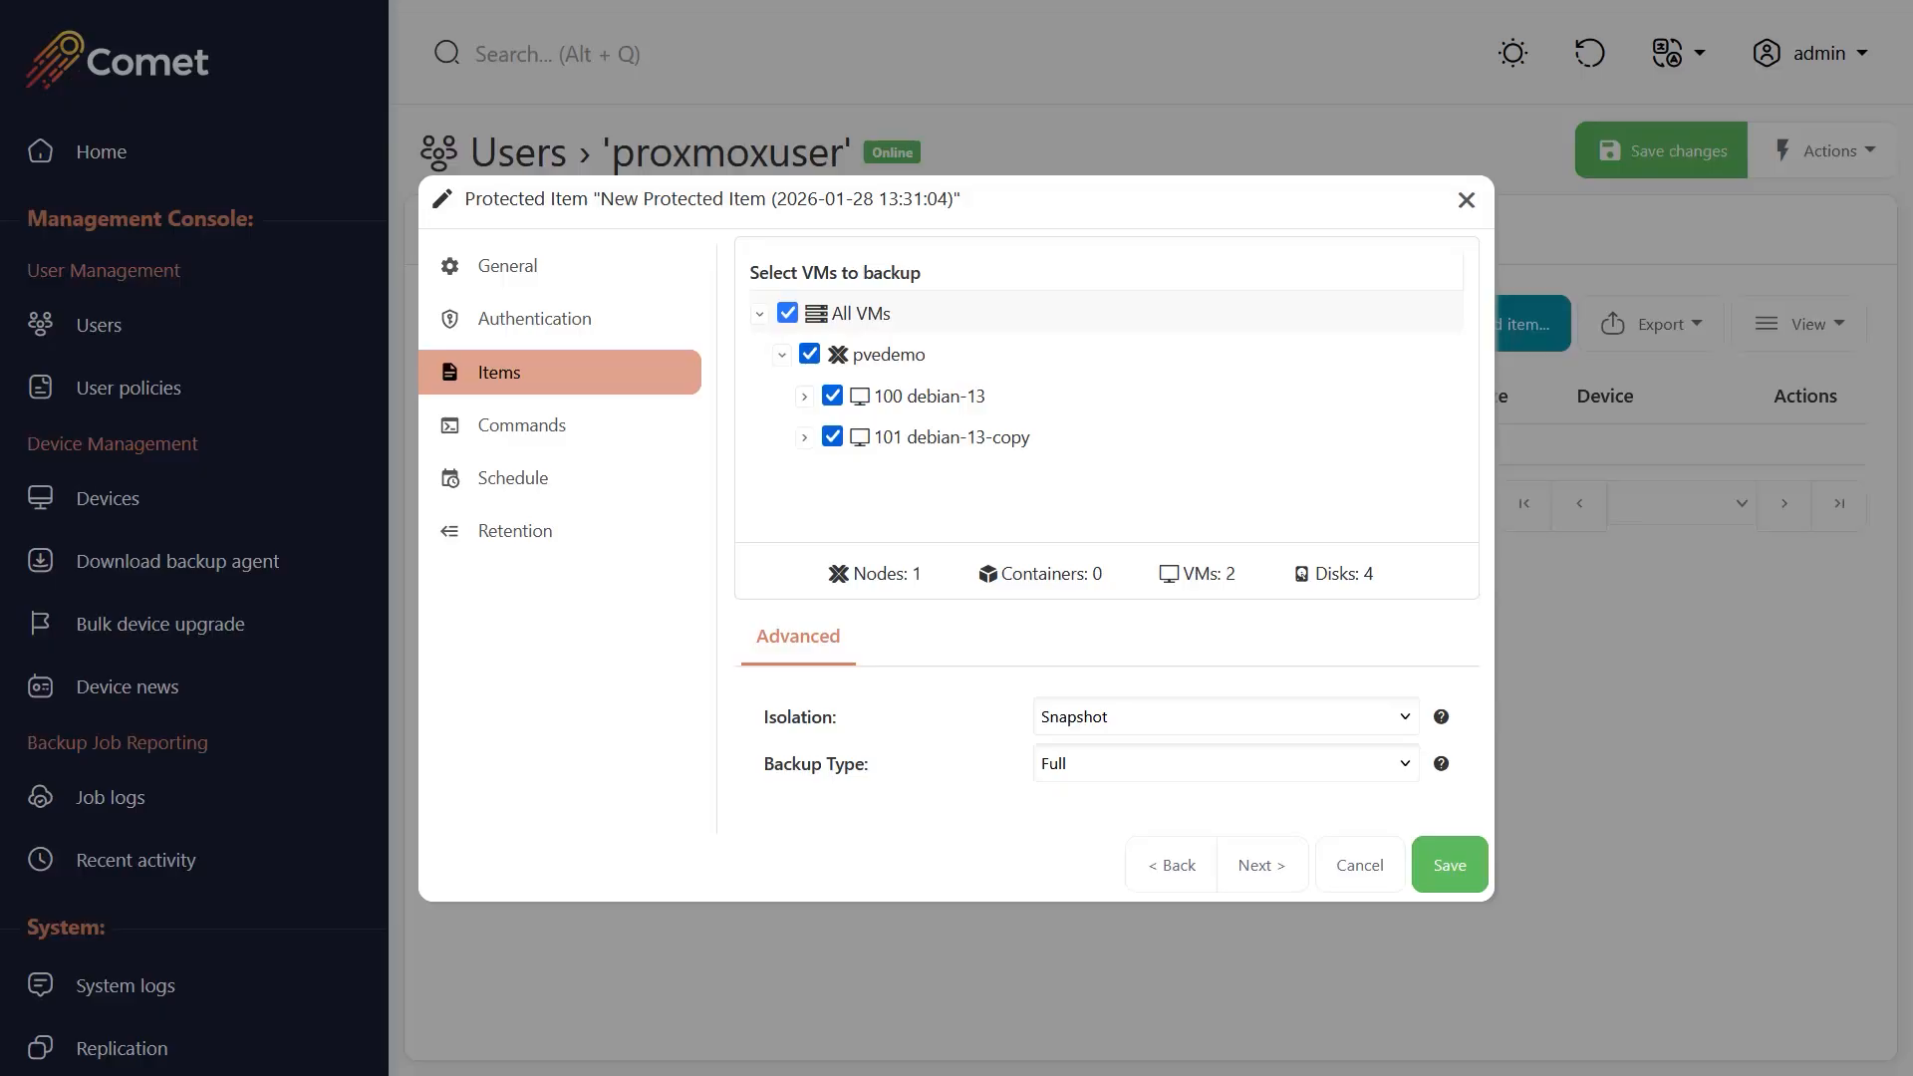
click(832, 437)
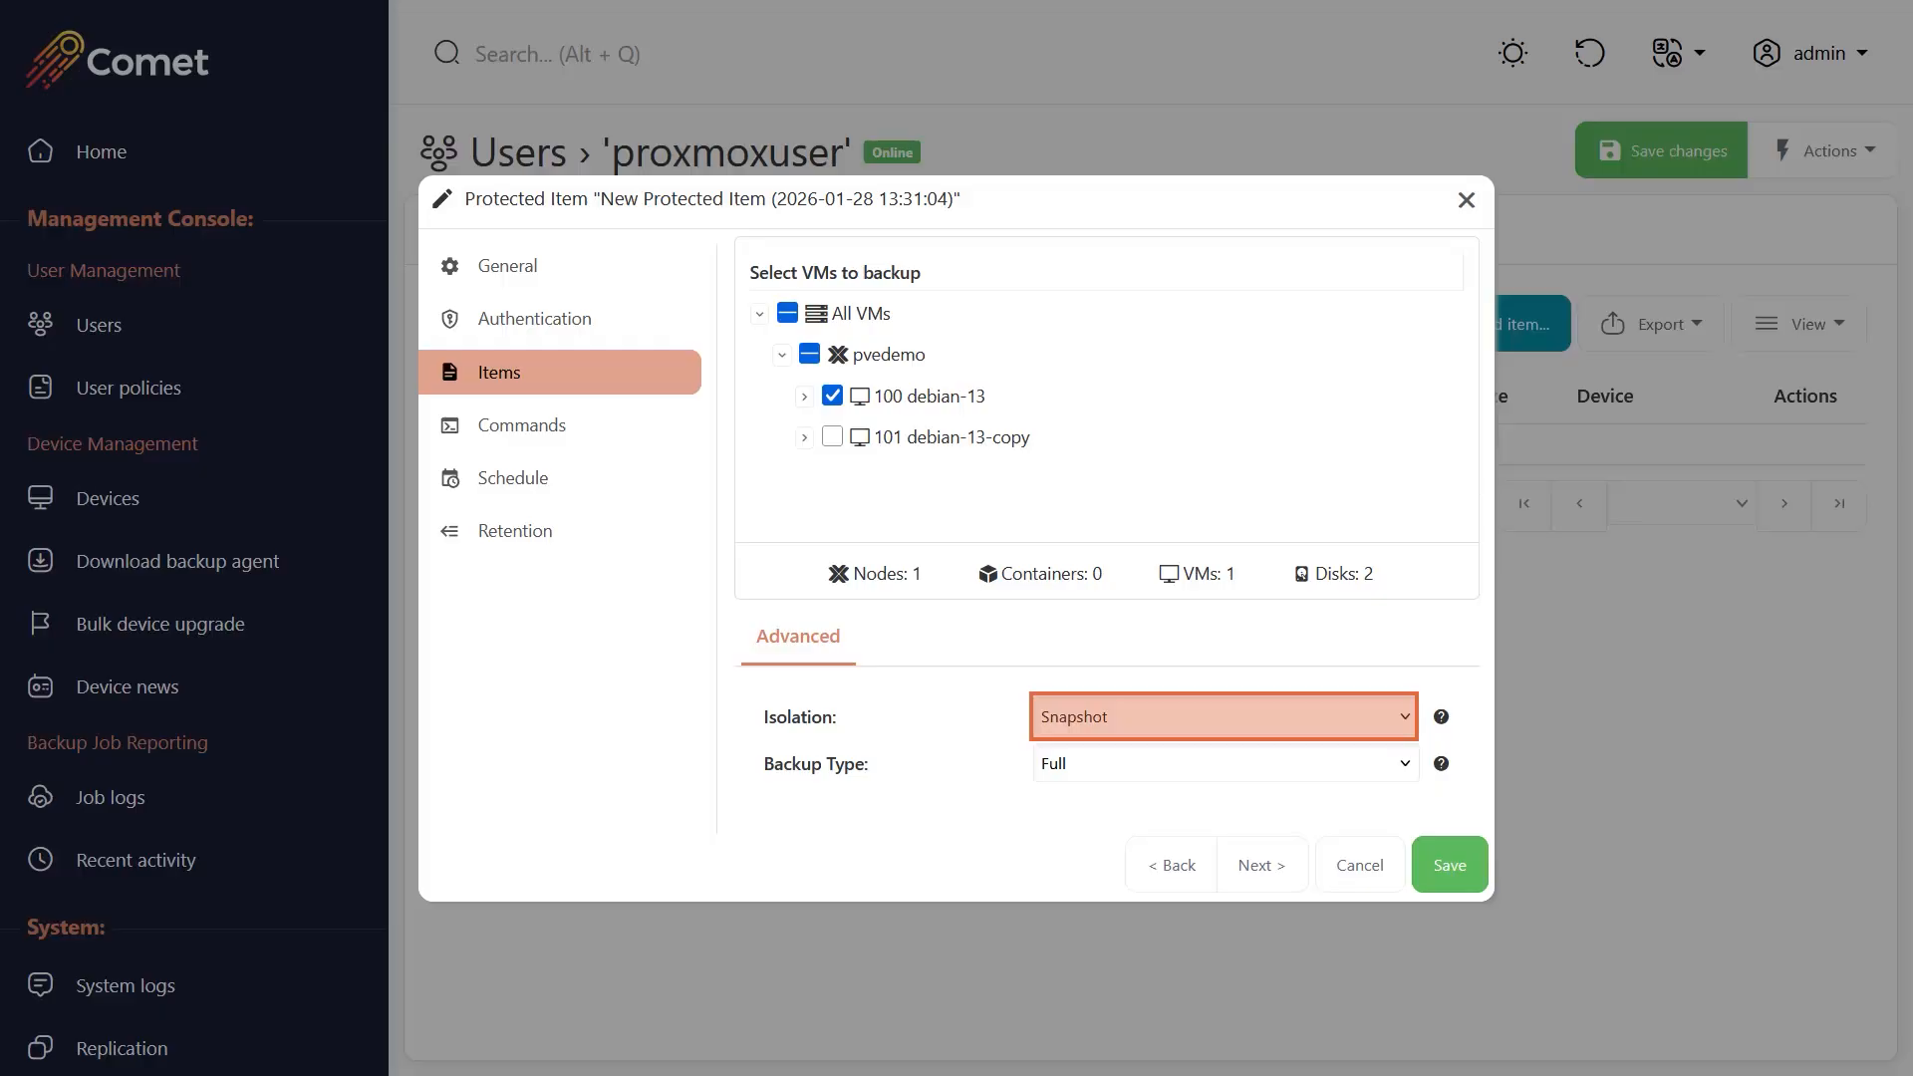
Review the isolation options, keep Snapshot, and set the backup type to Changed Block Tracking.
click(1225, 716)
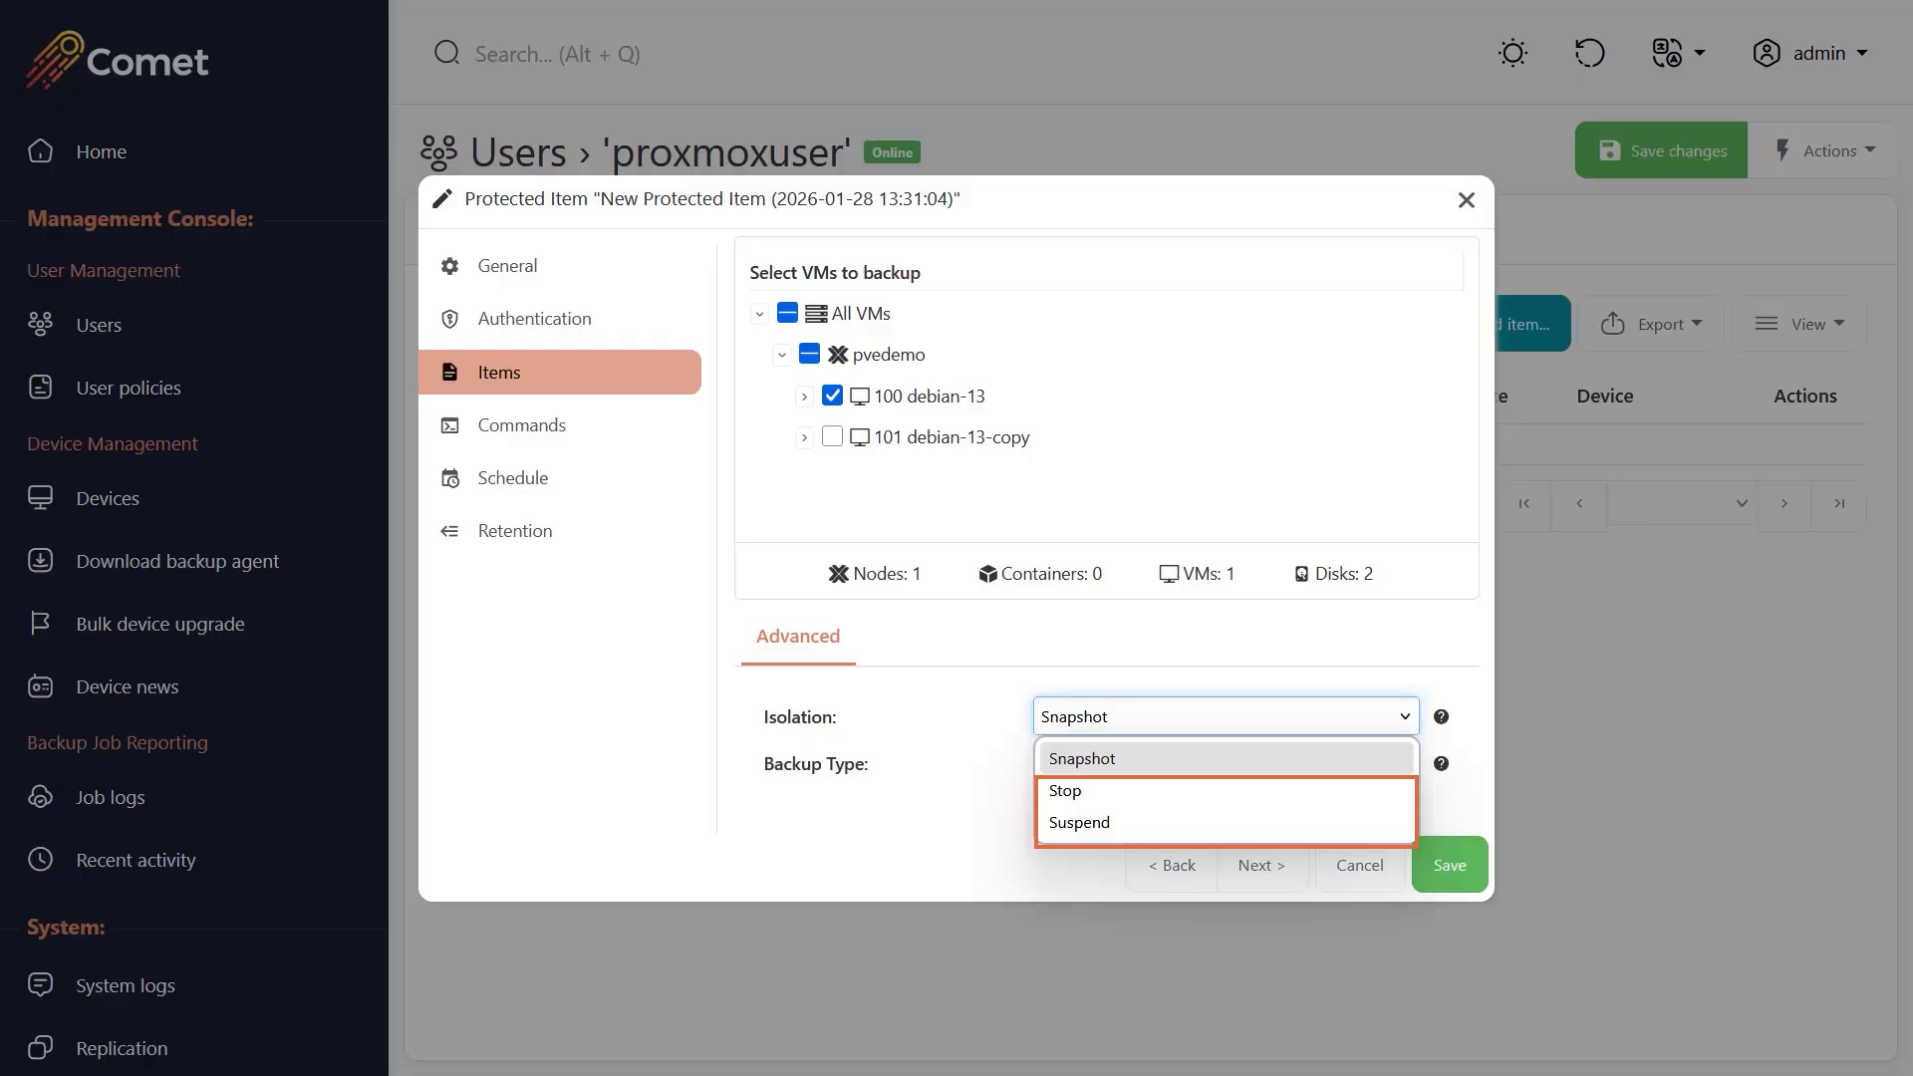
key(Escape)
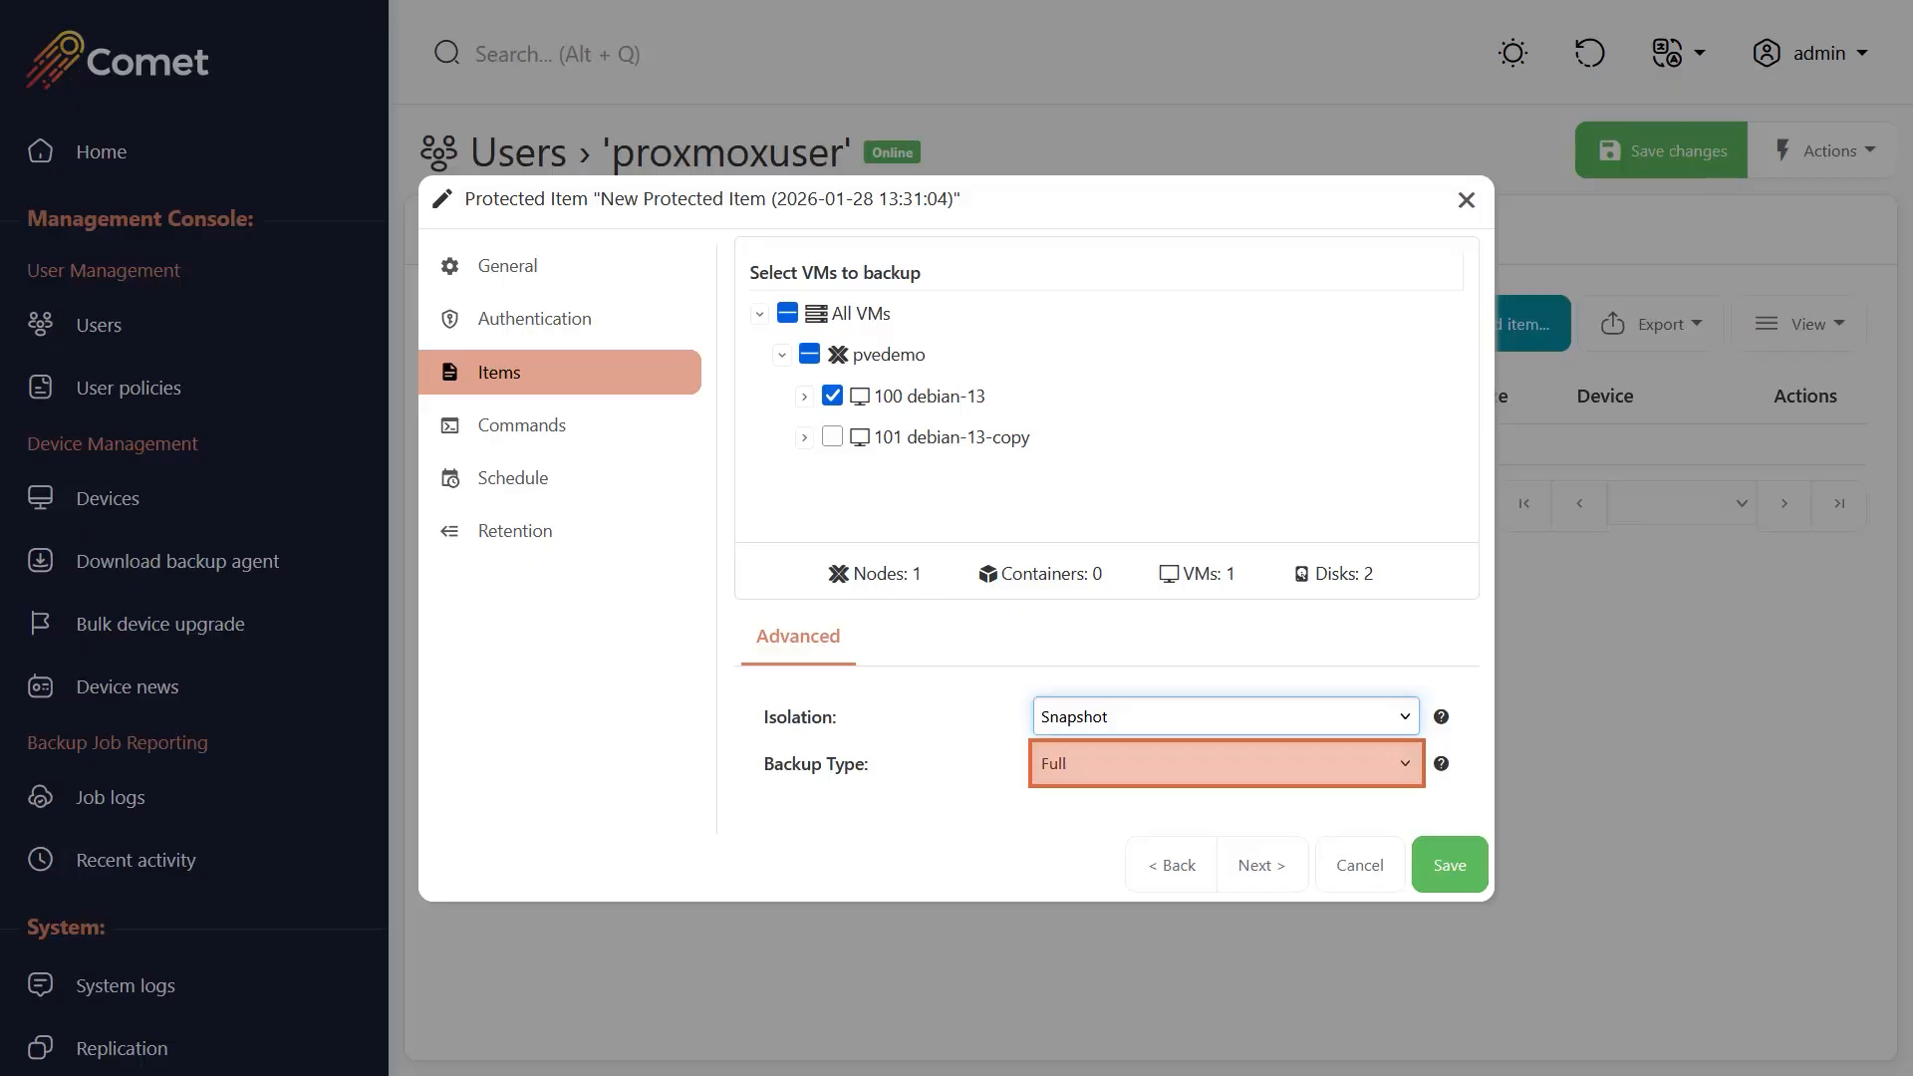
click(1226, 763)
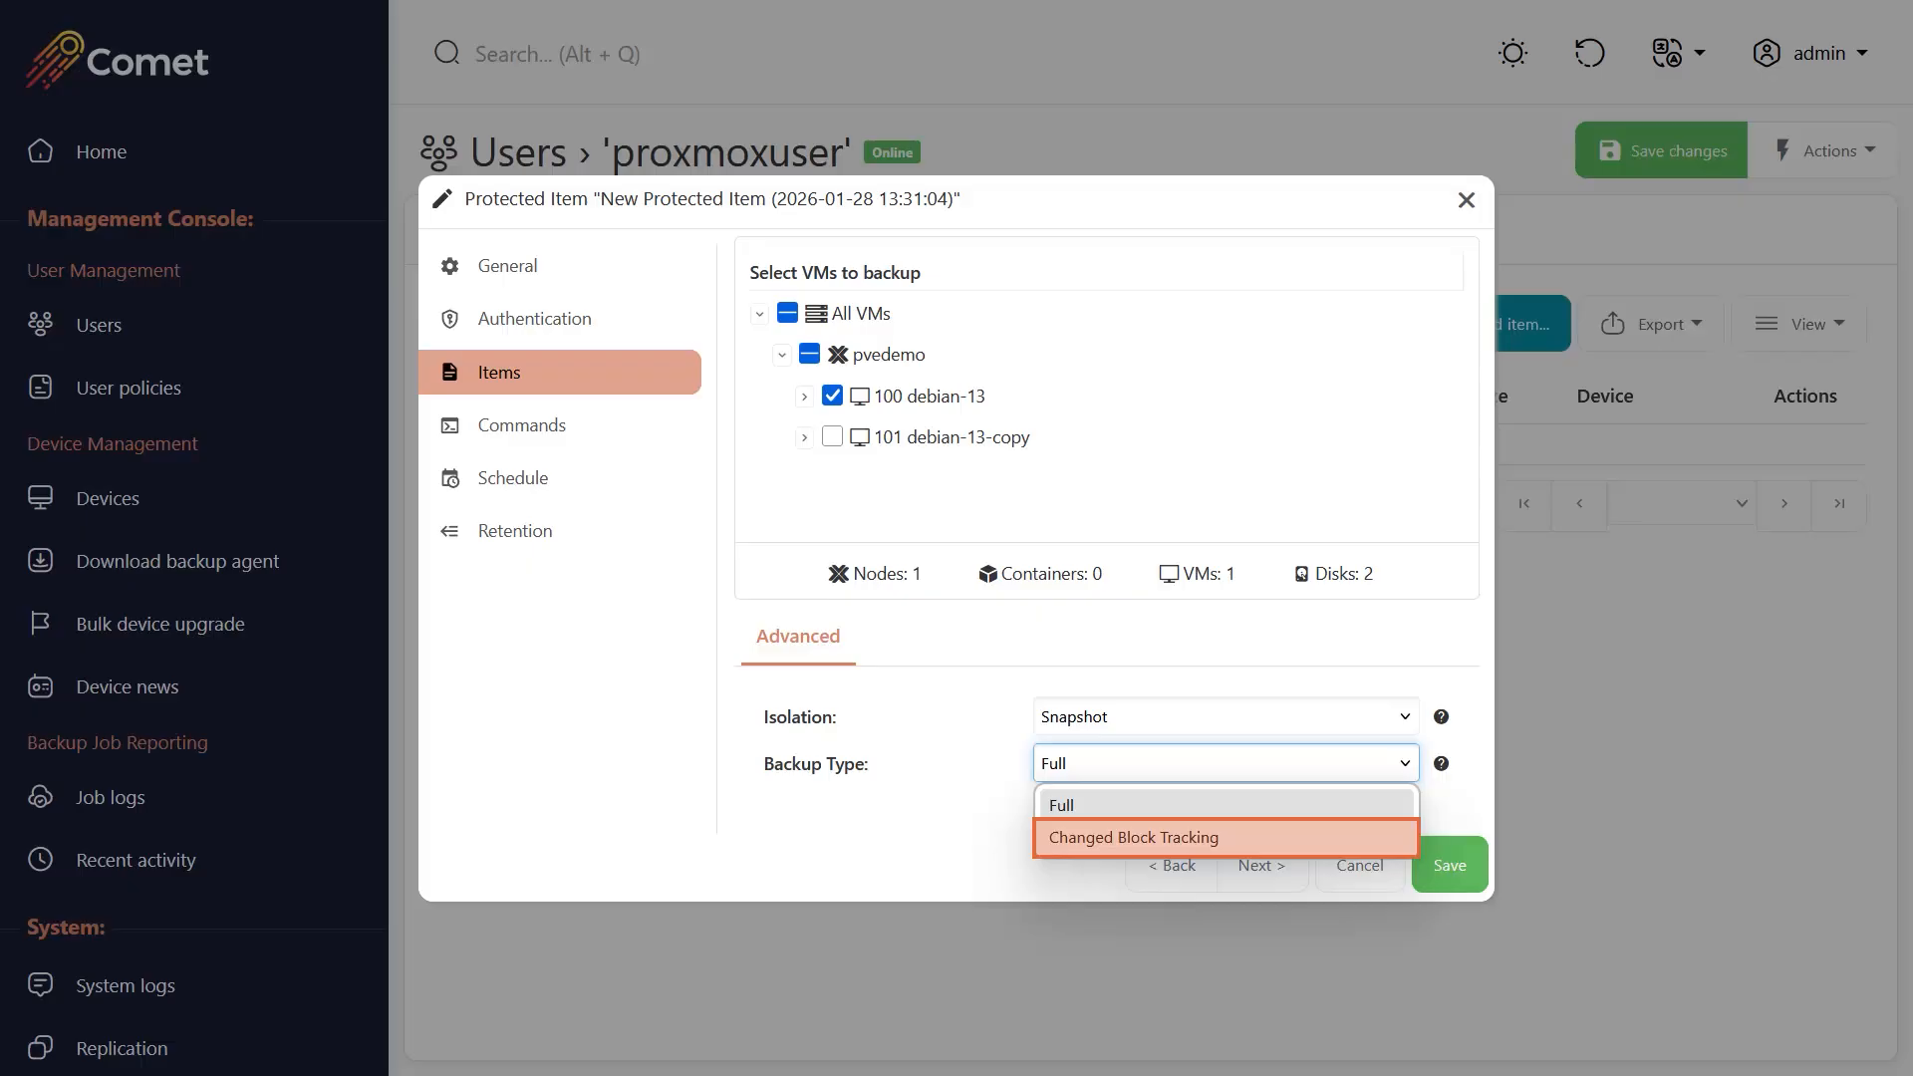
click(1226, 838)
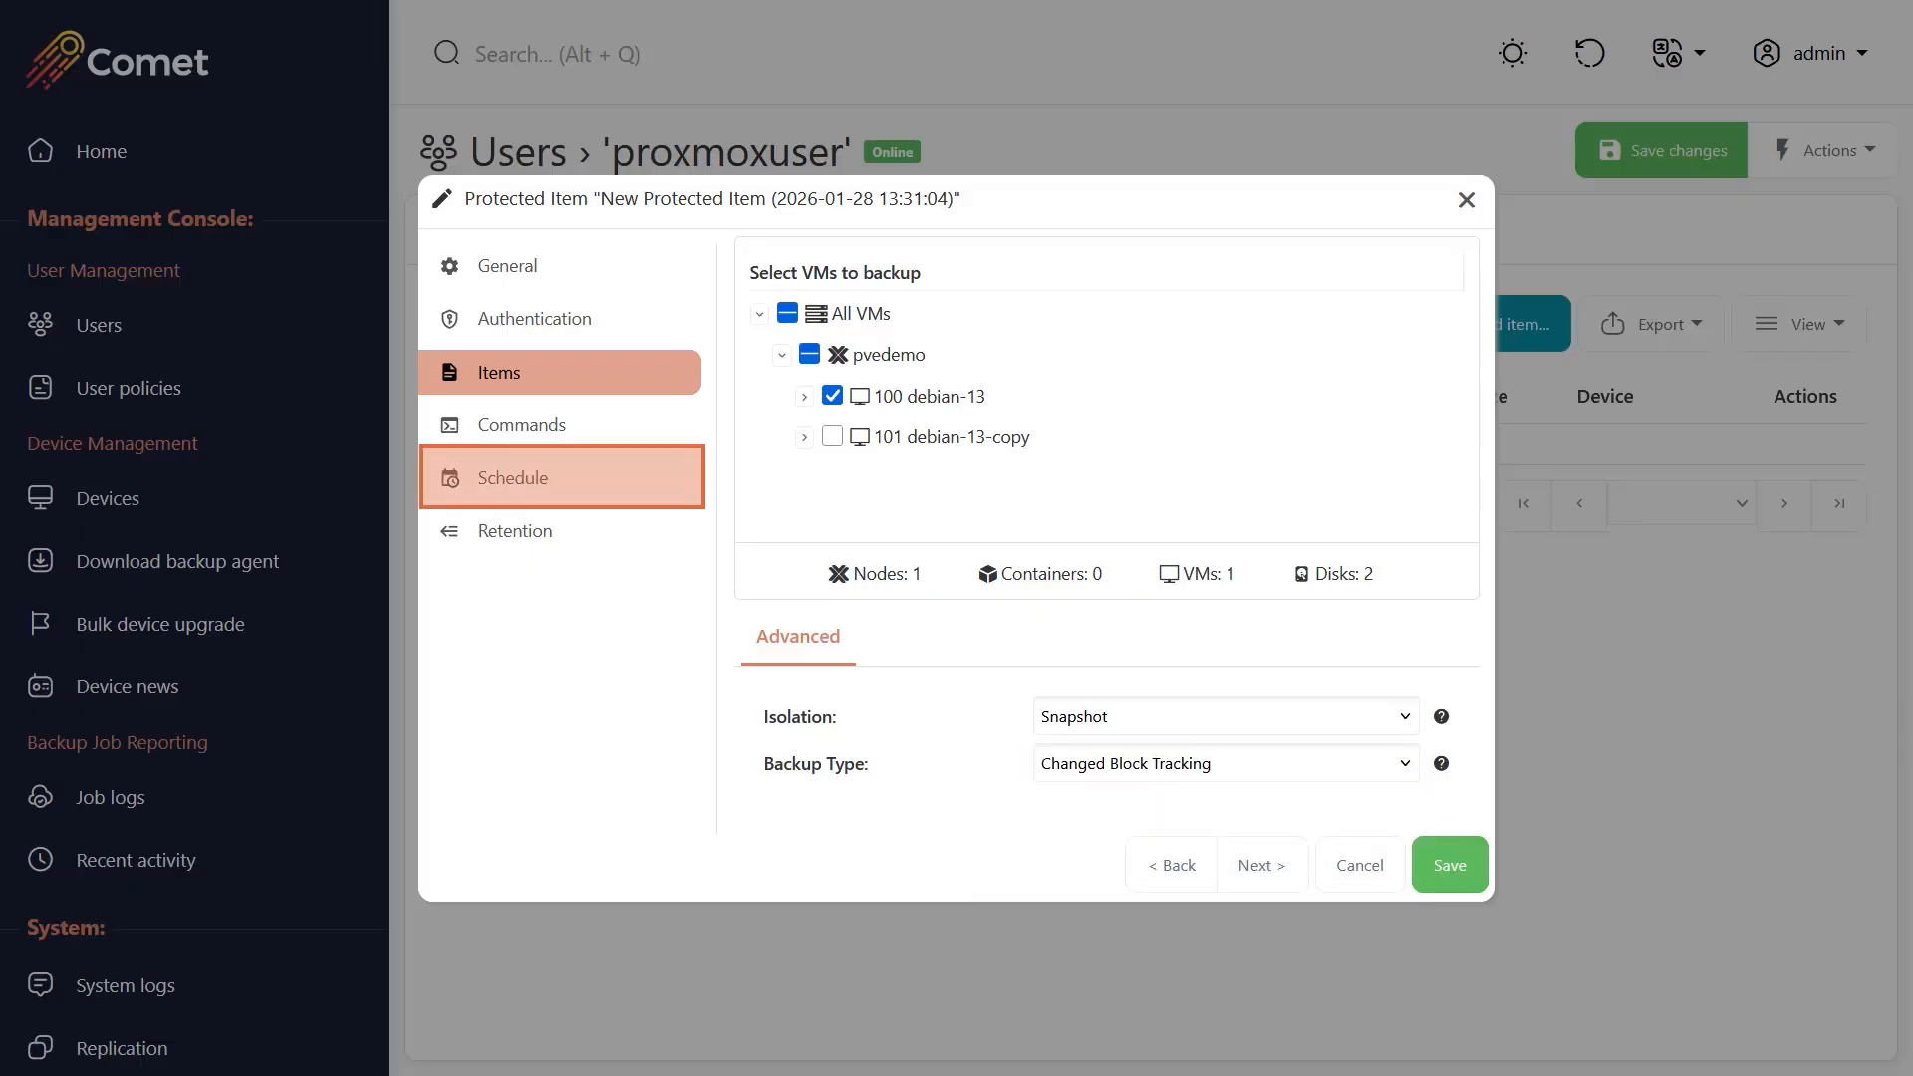
Add a "Daily Backups" schedule running daily at 09:00 to the Cloud Comet Storage vault, and save the protected item.
click(561, 479)
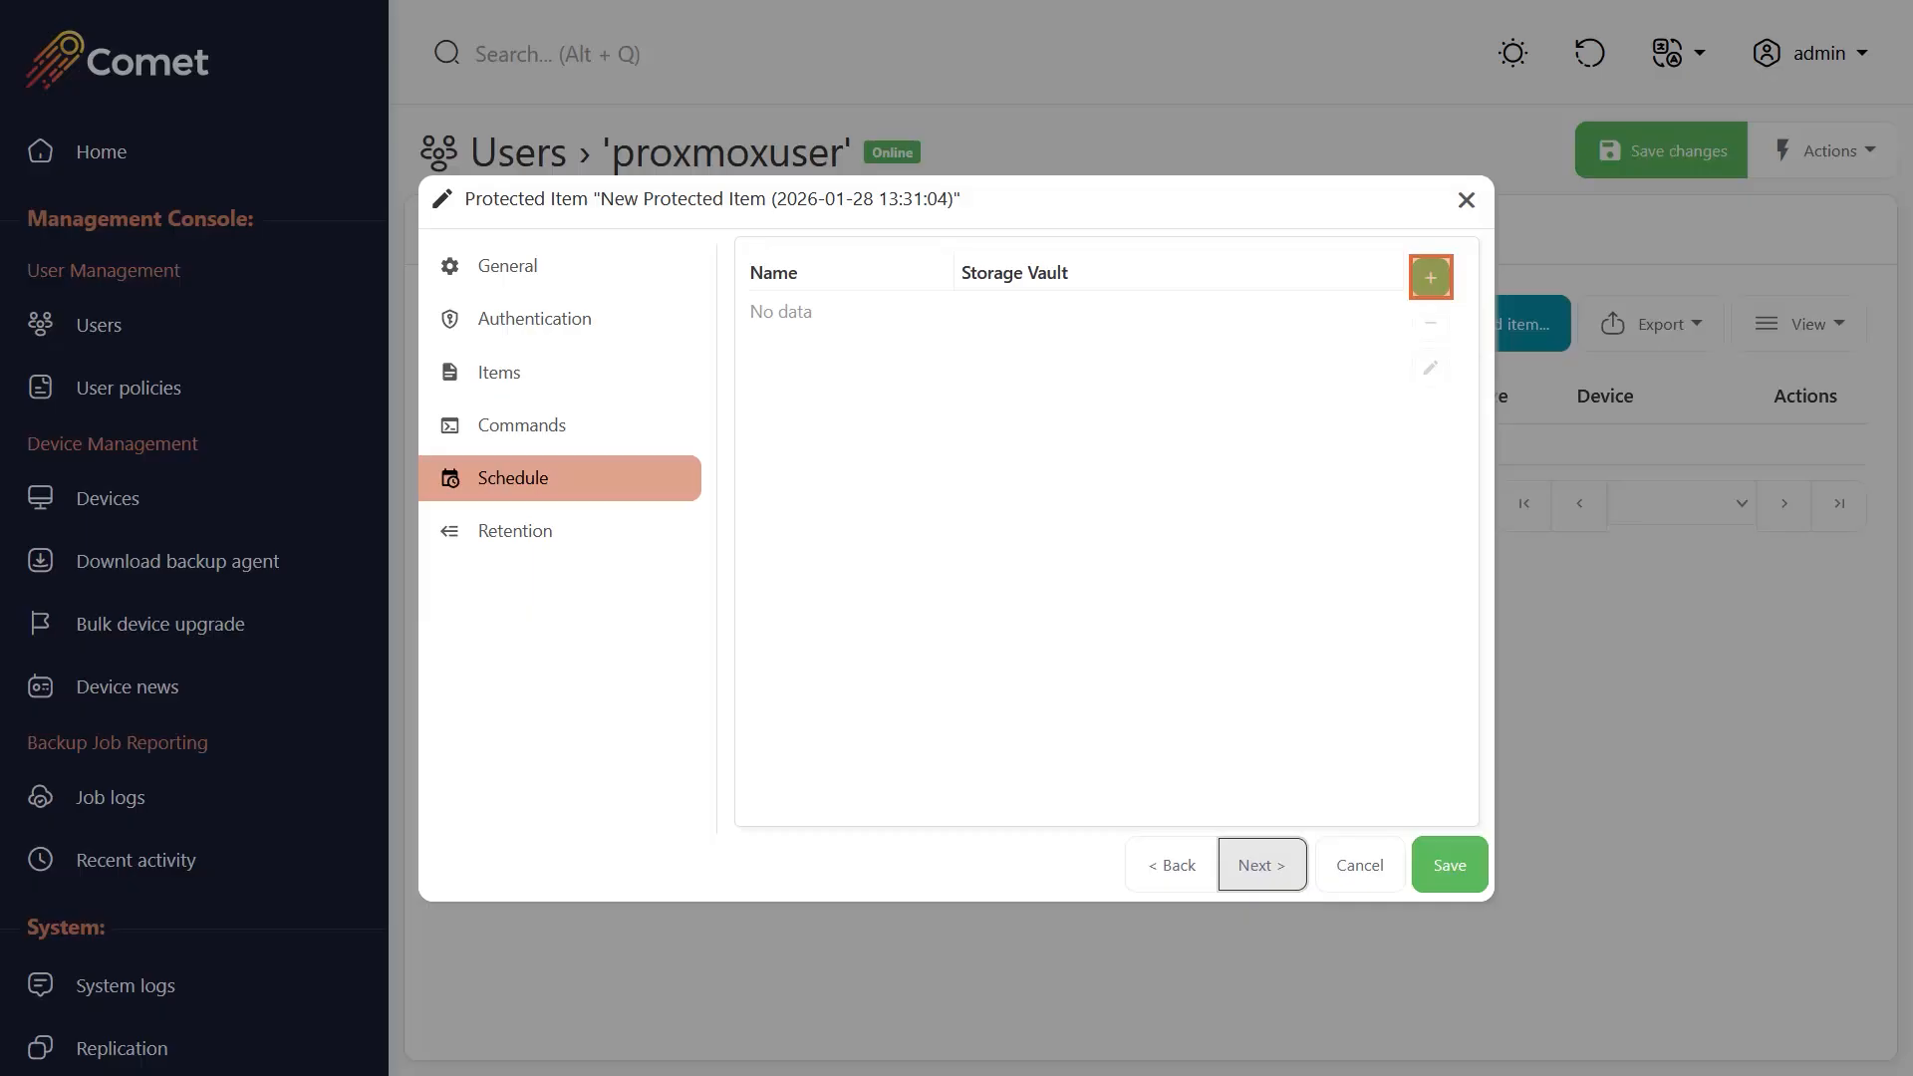
click(1431, 278)
triple_click(994, 283)
text(Daily Backups)
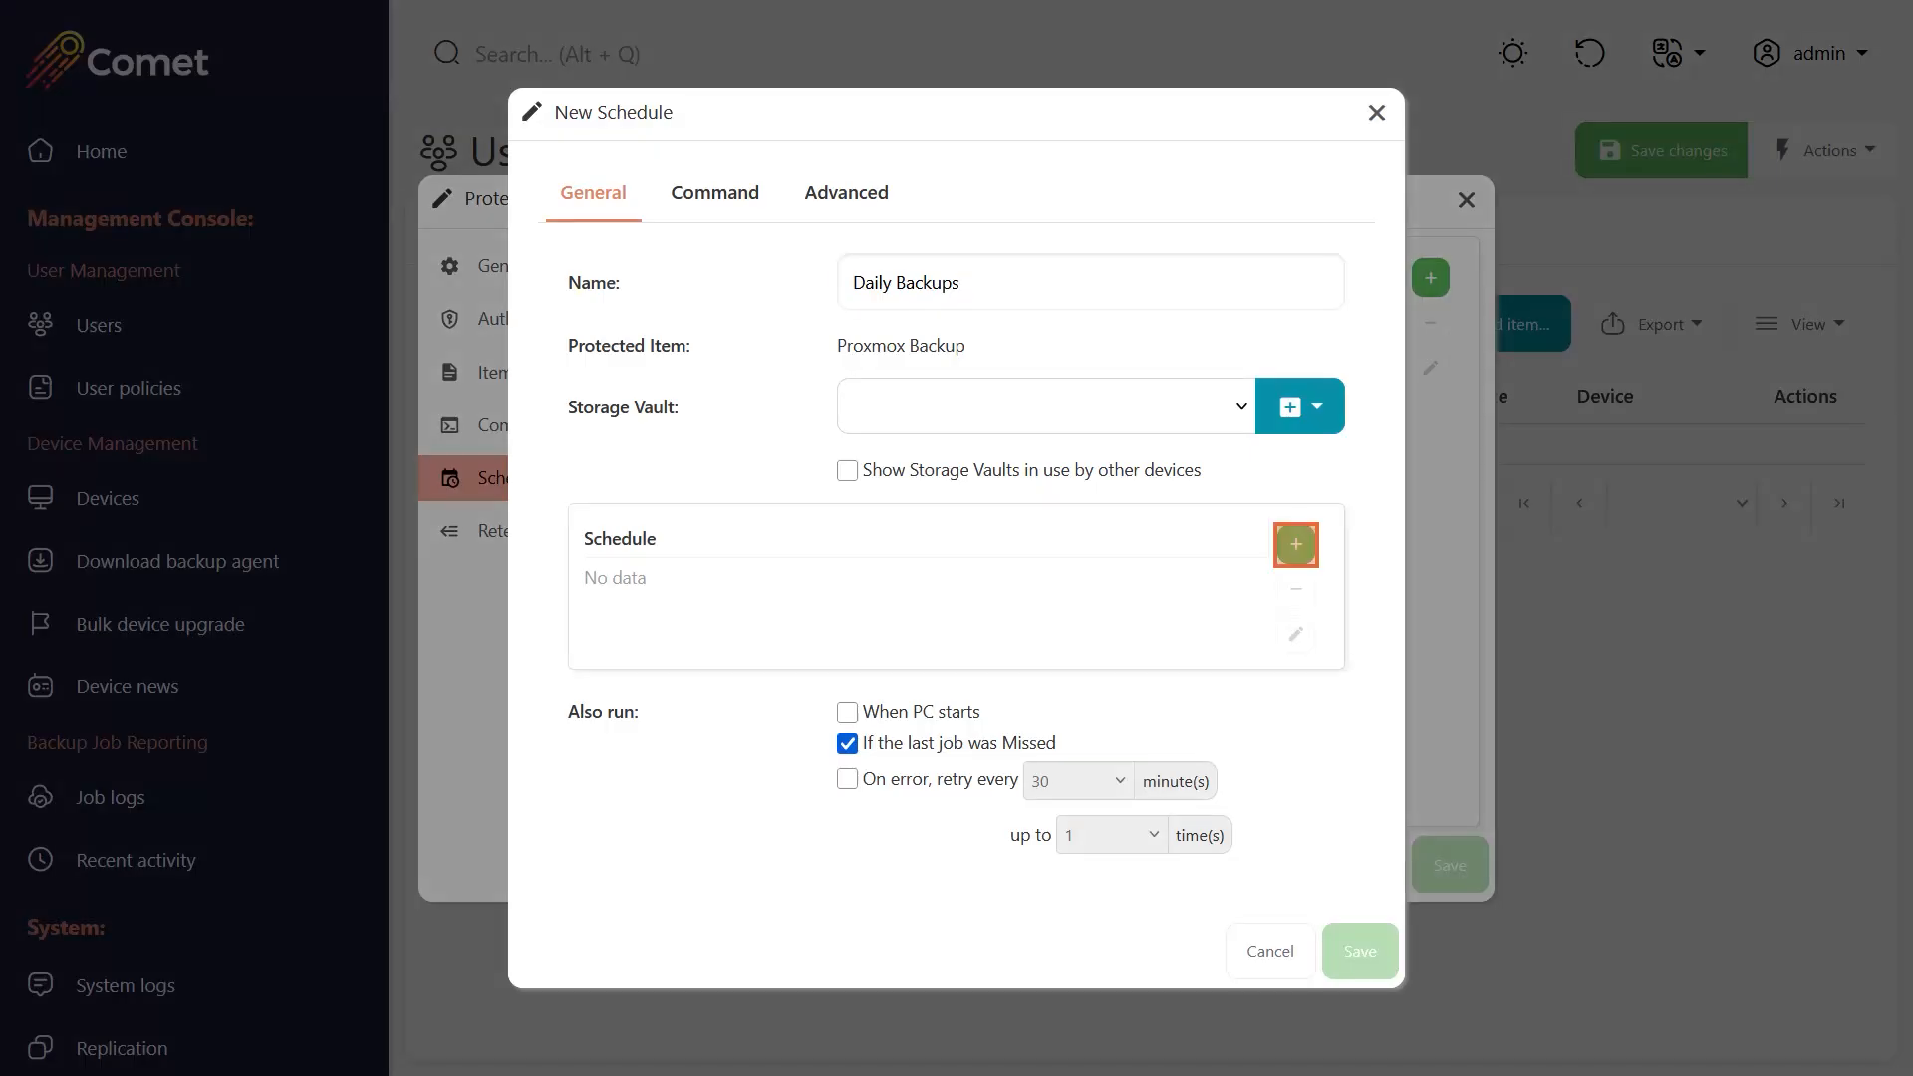
click(1297, 544)
click(1090, 336)
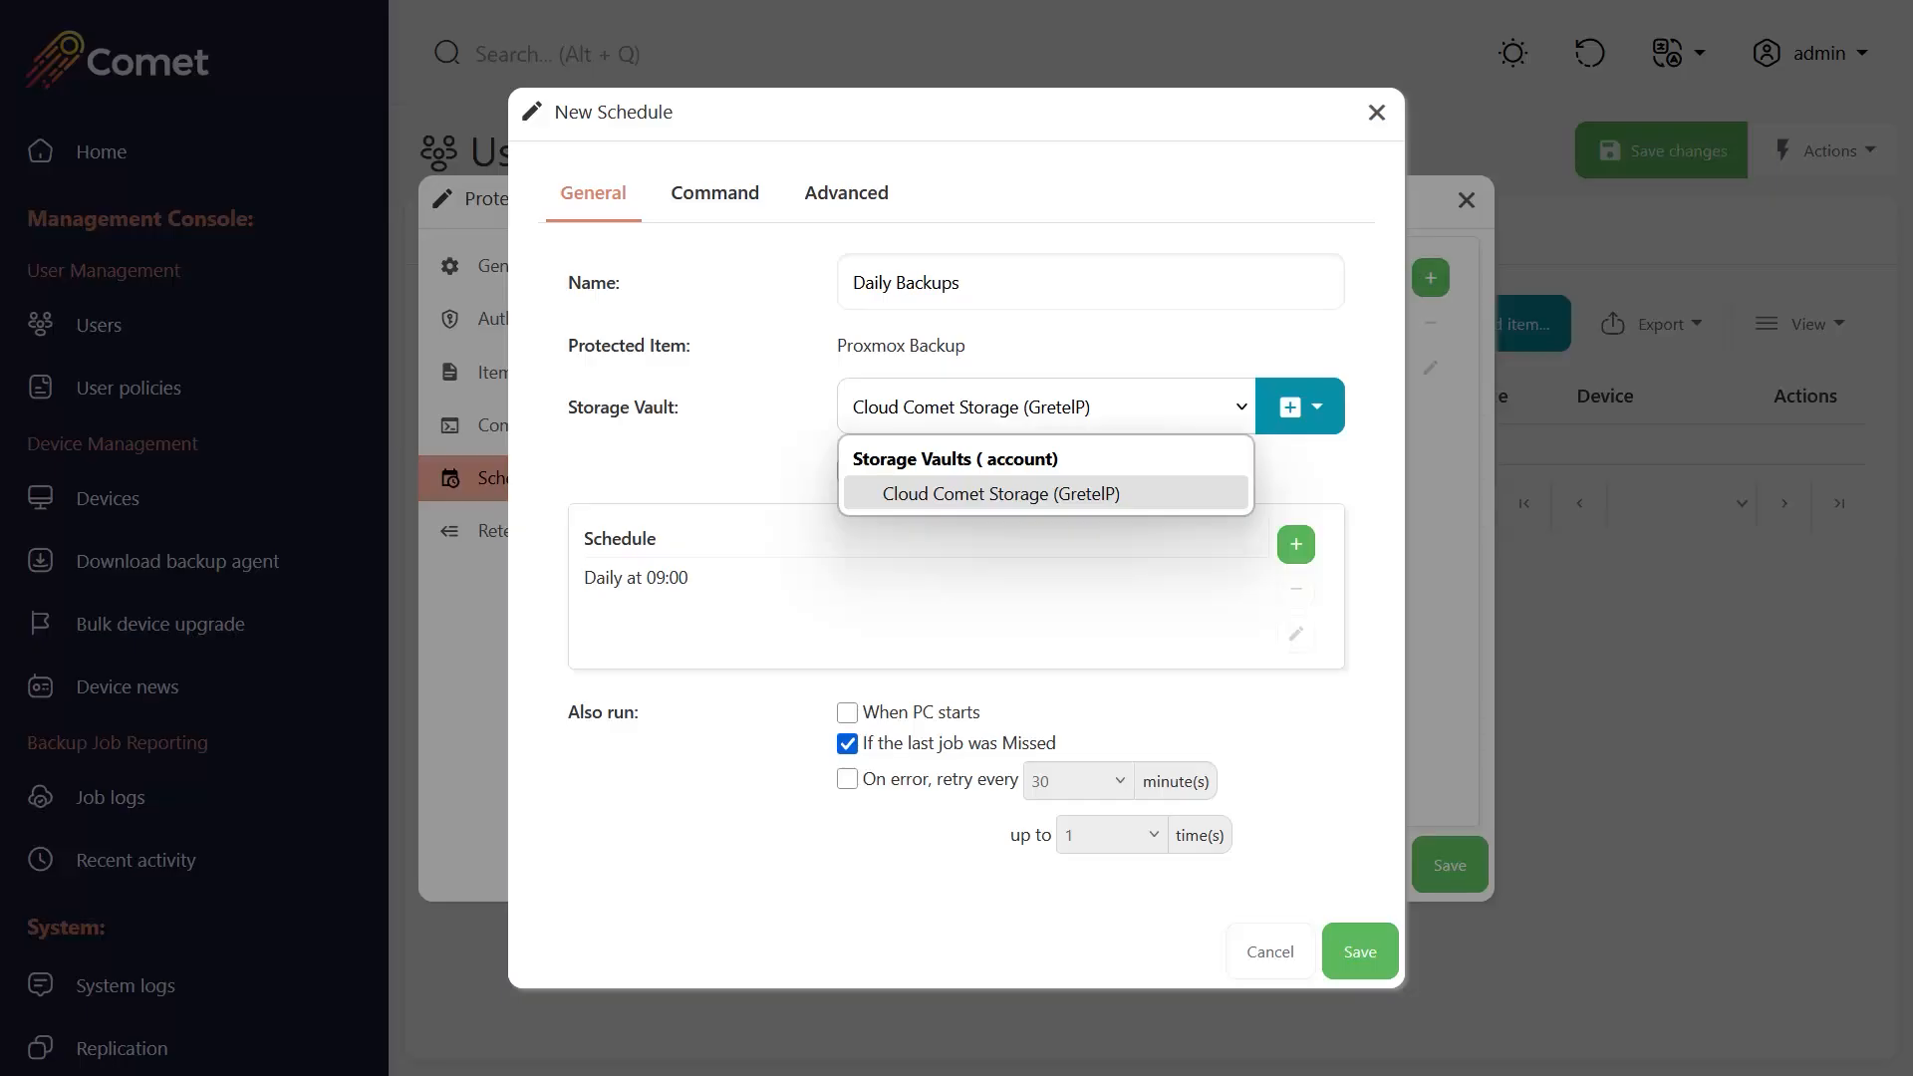
key(Return)
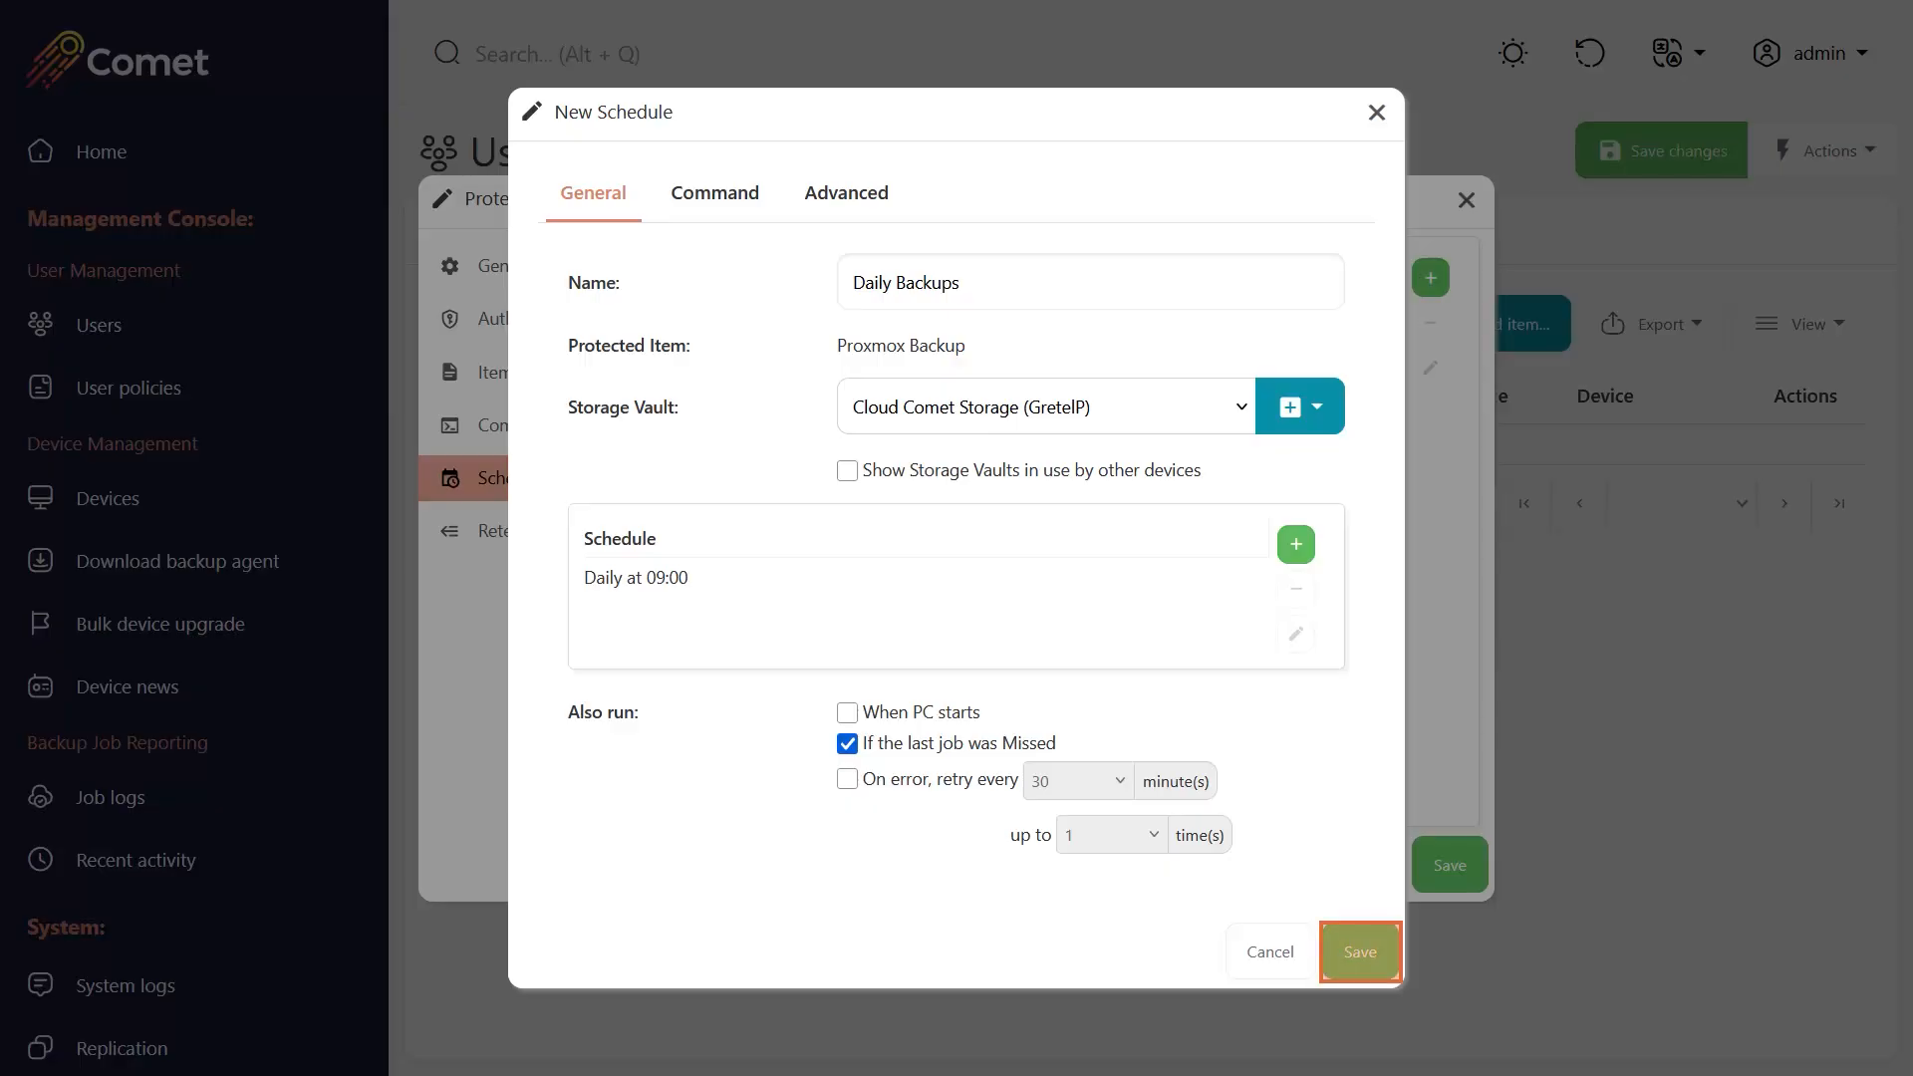
click(1360, 953)
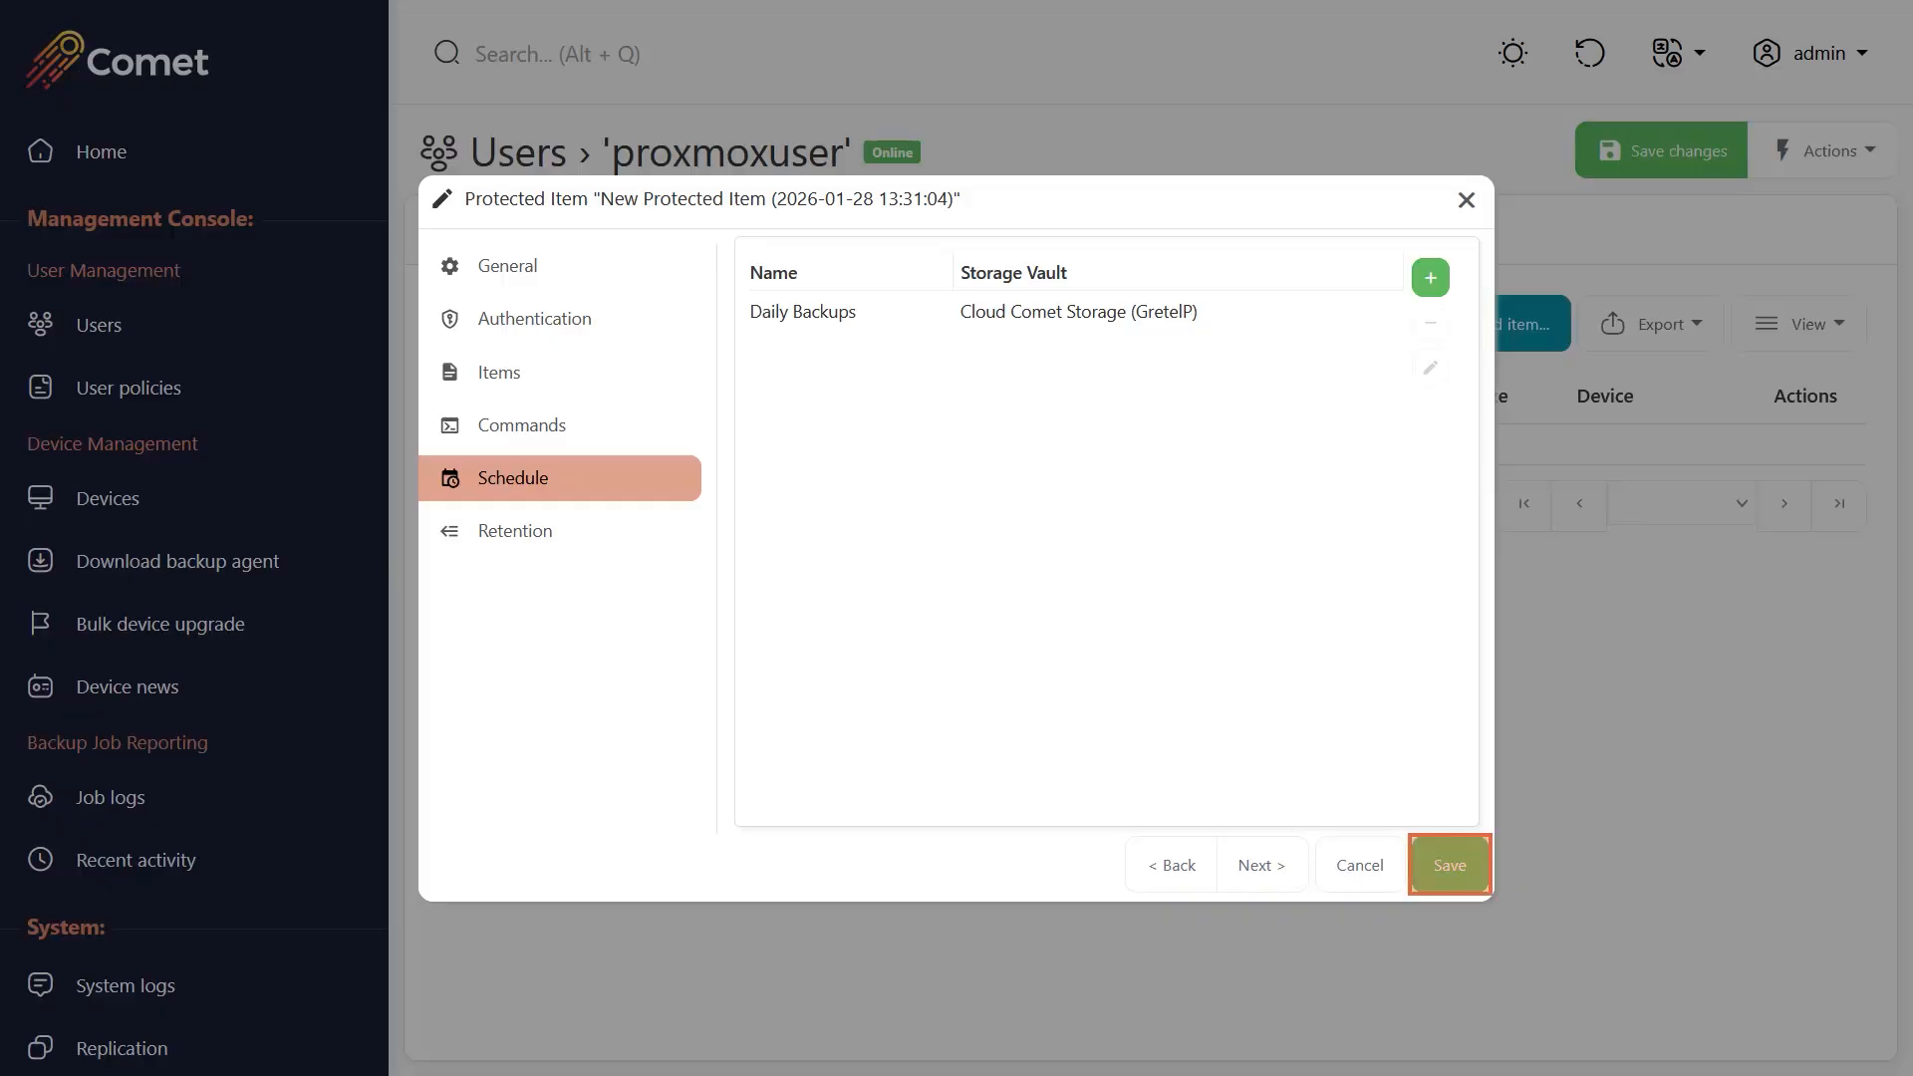
click(1450, 865)
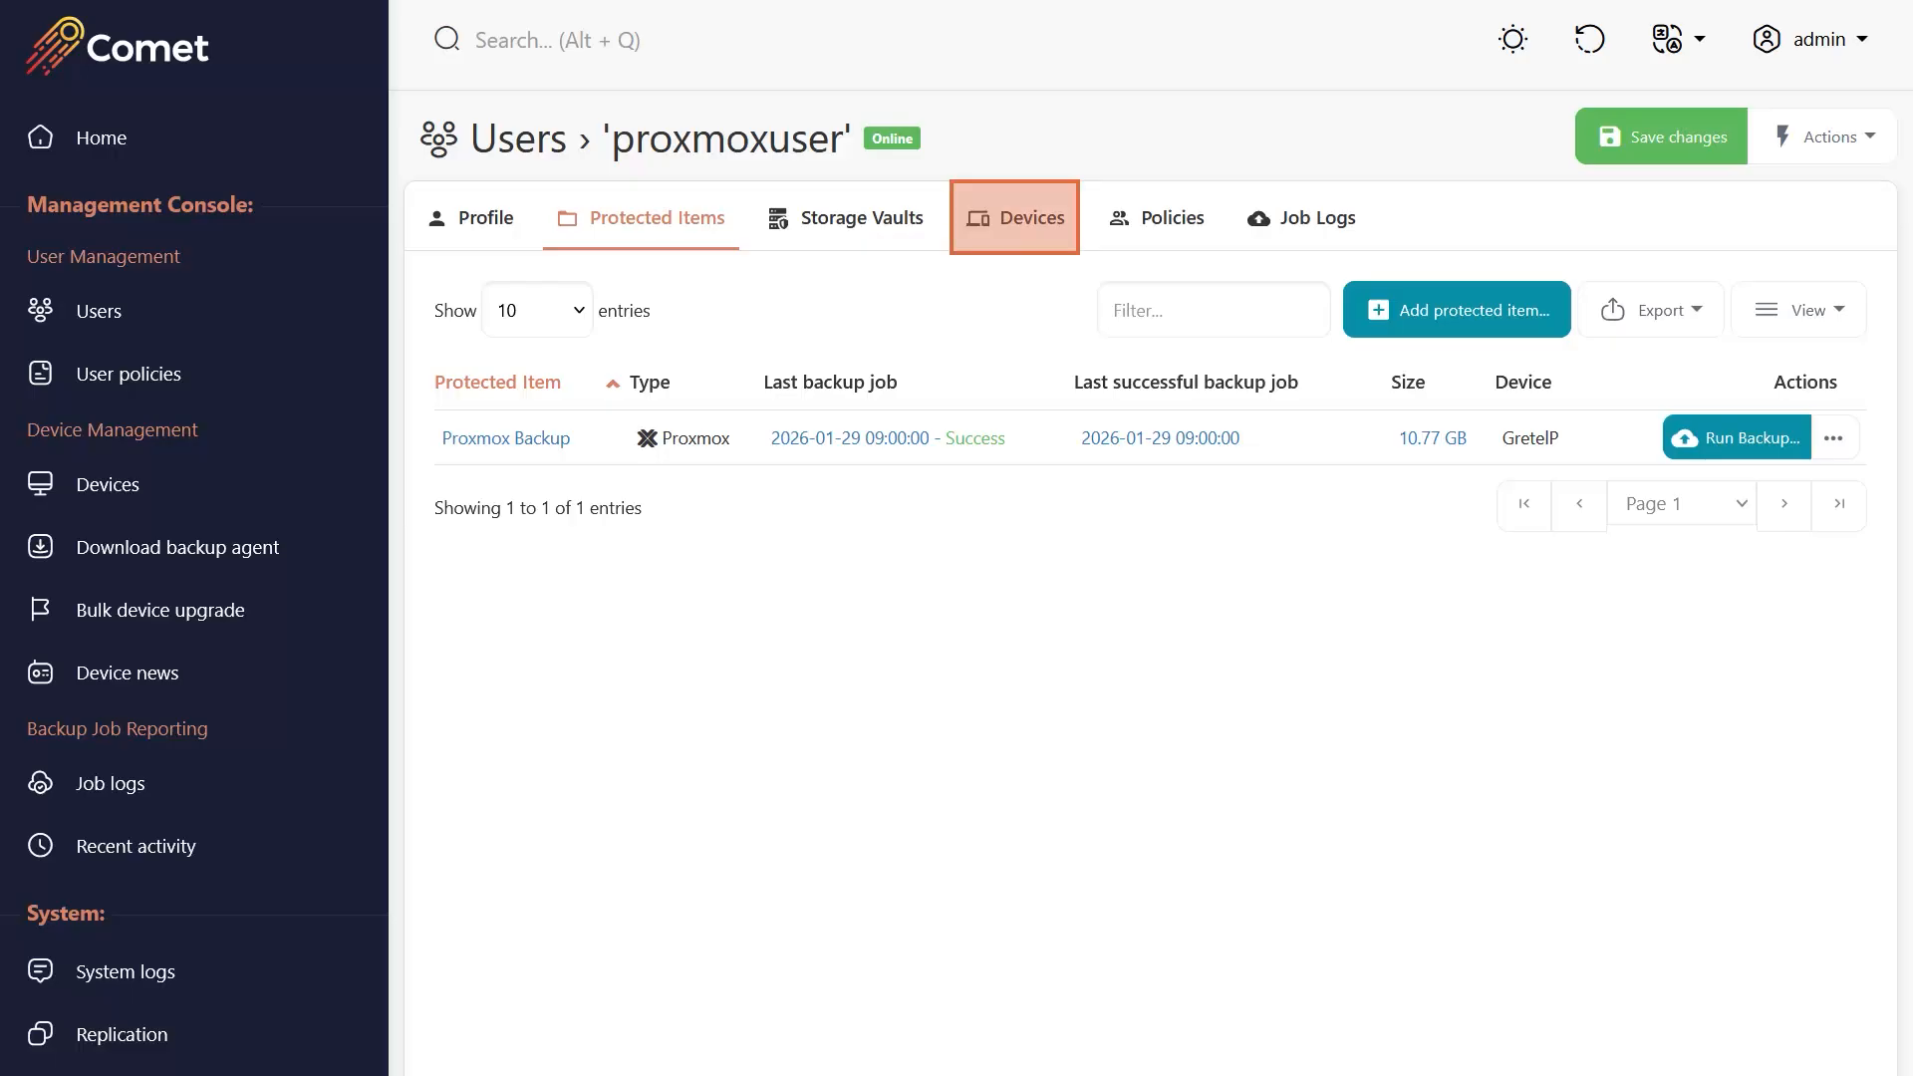
click(1014, 218)
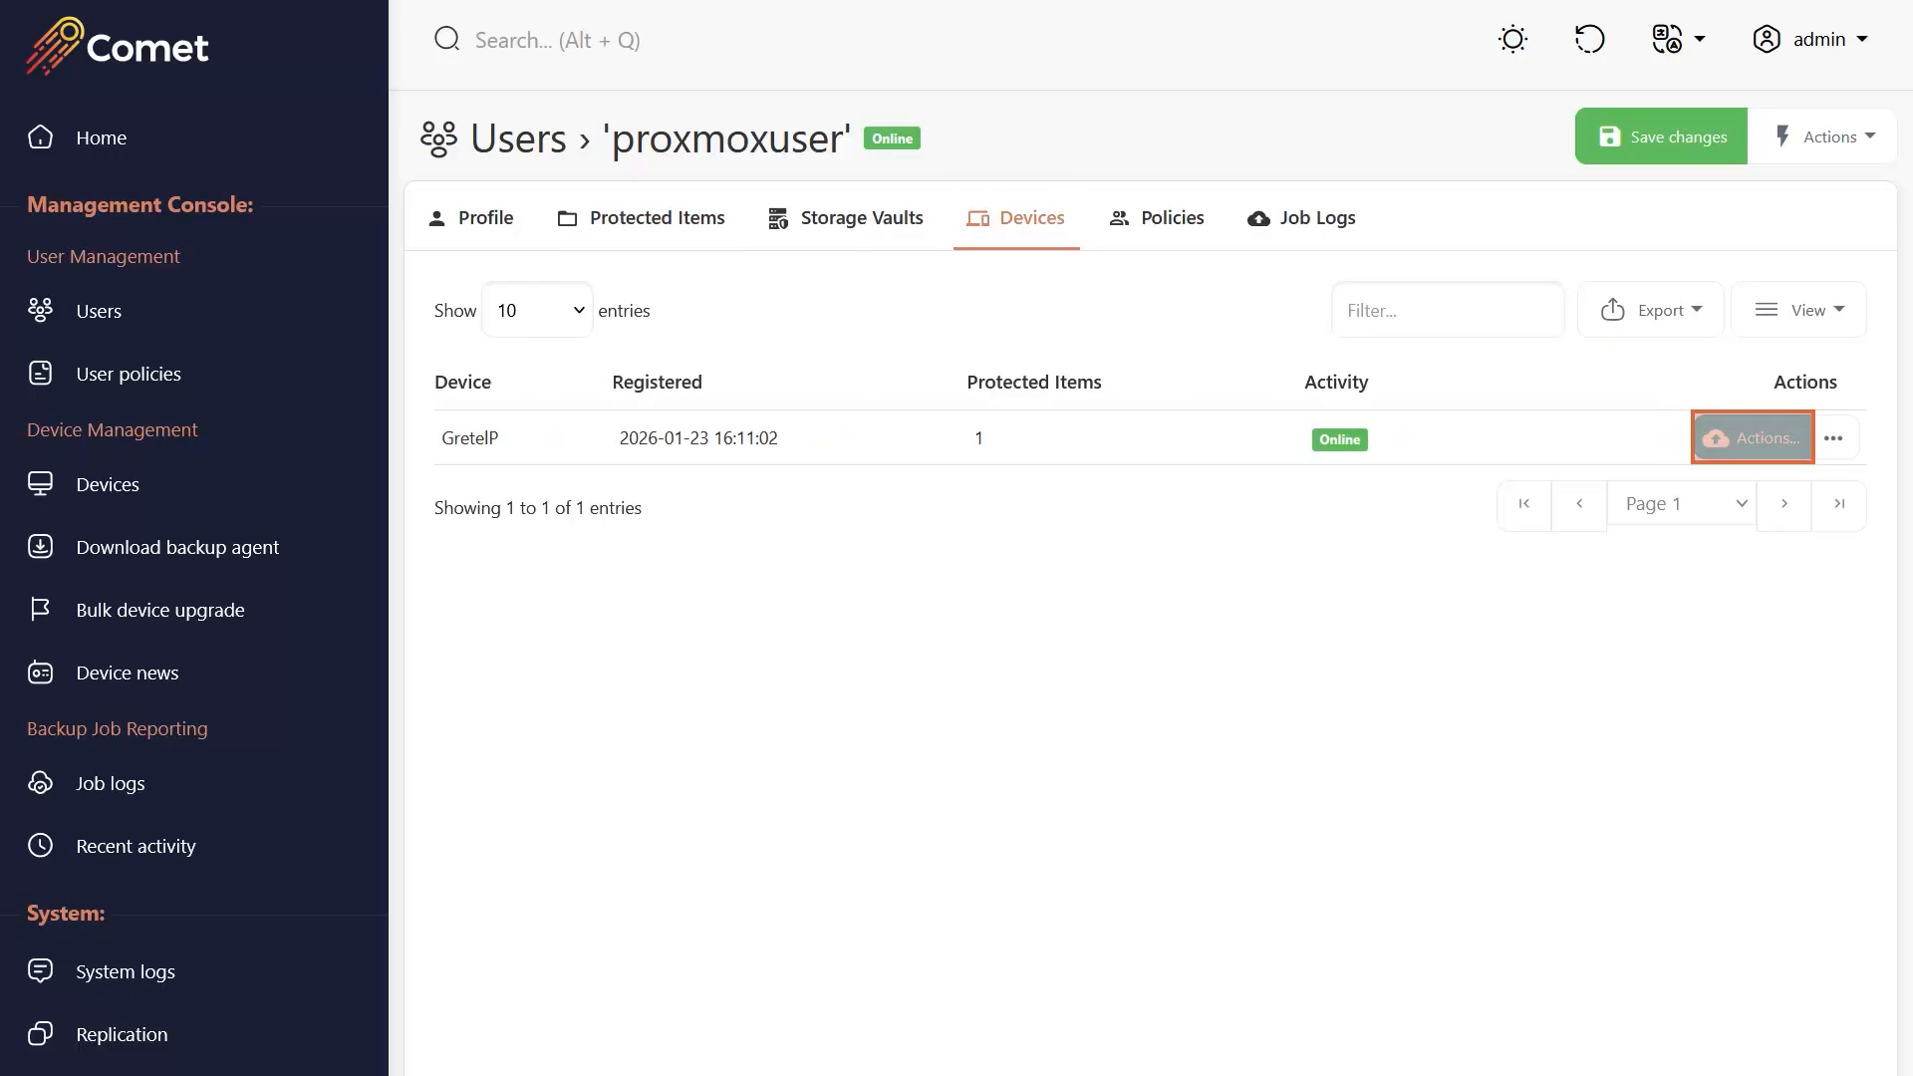
click(1754, 439)
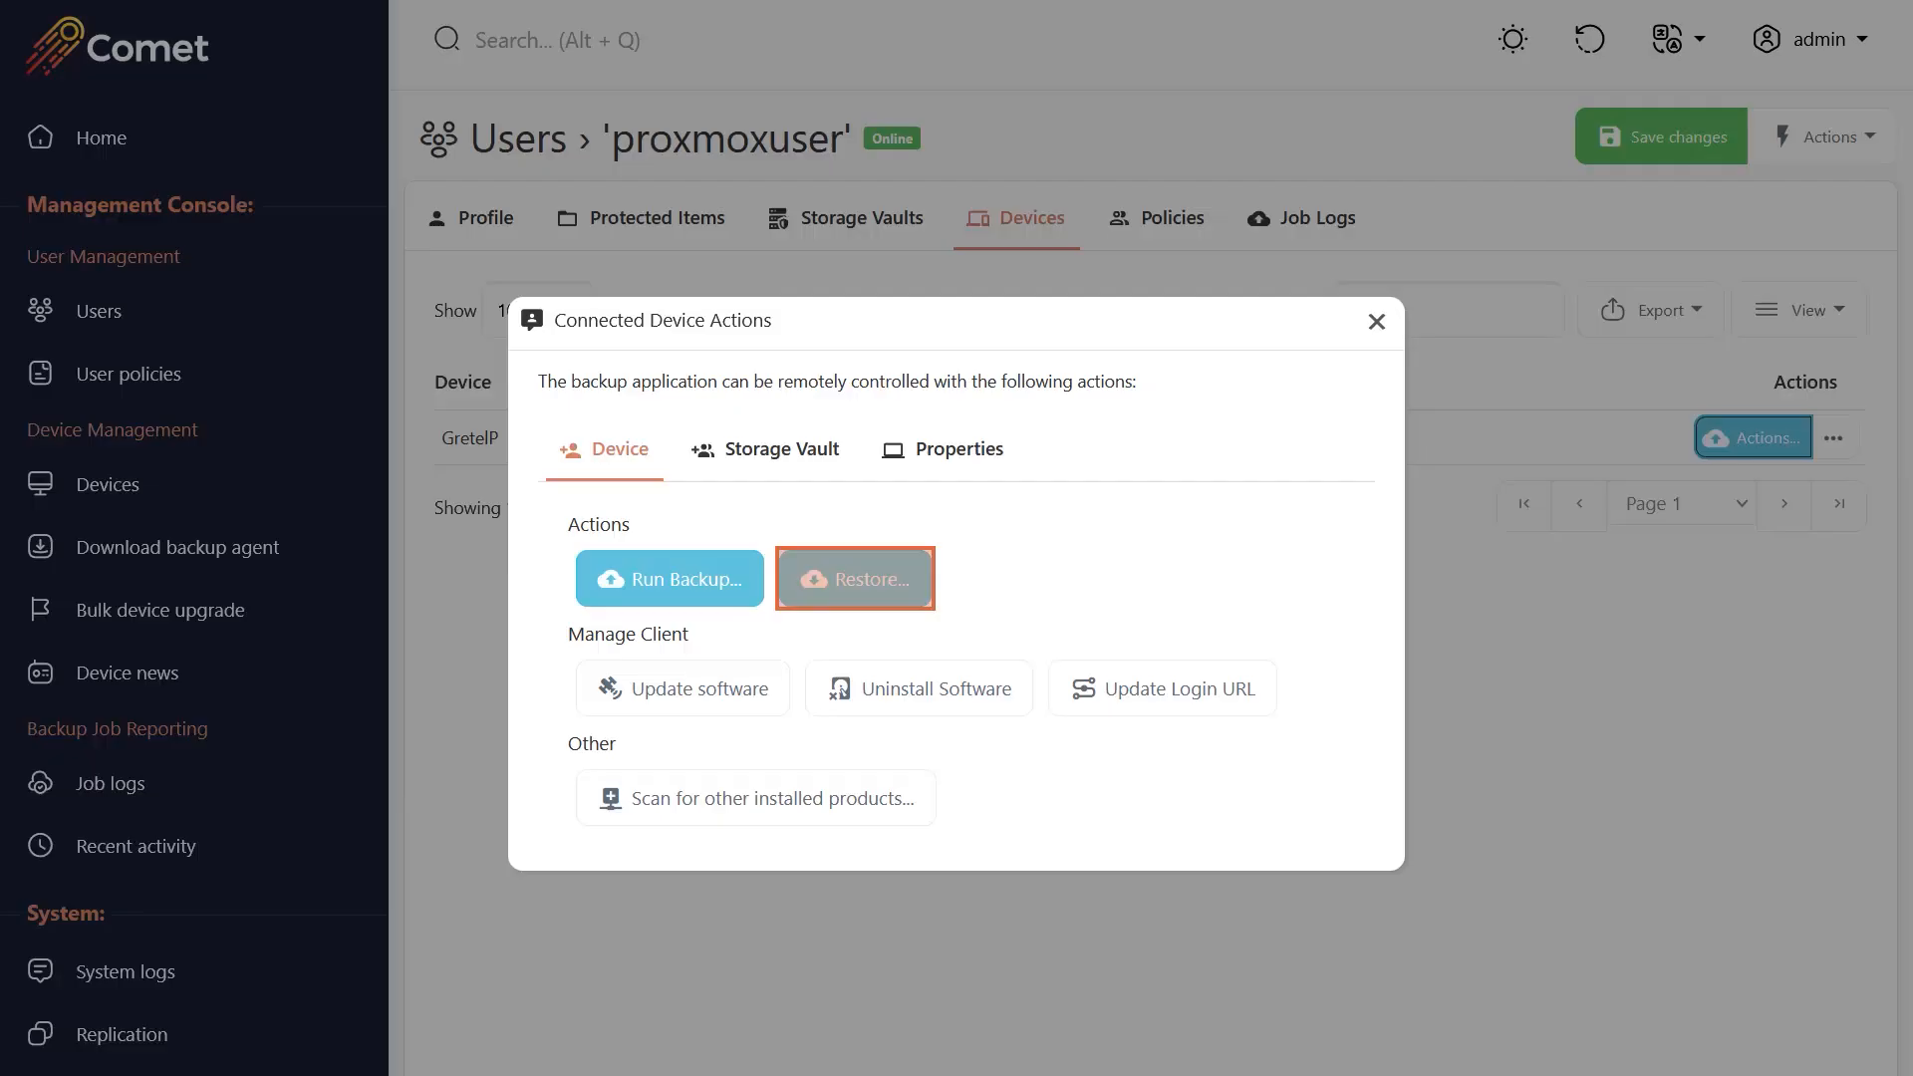
click(855, 579)
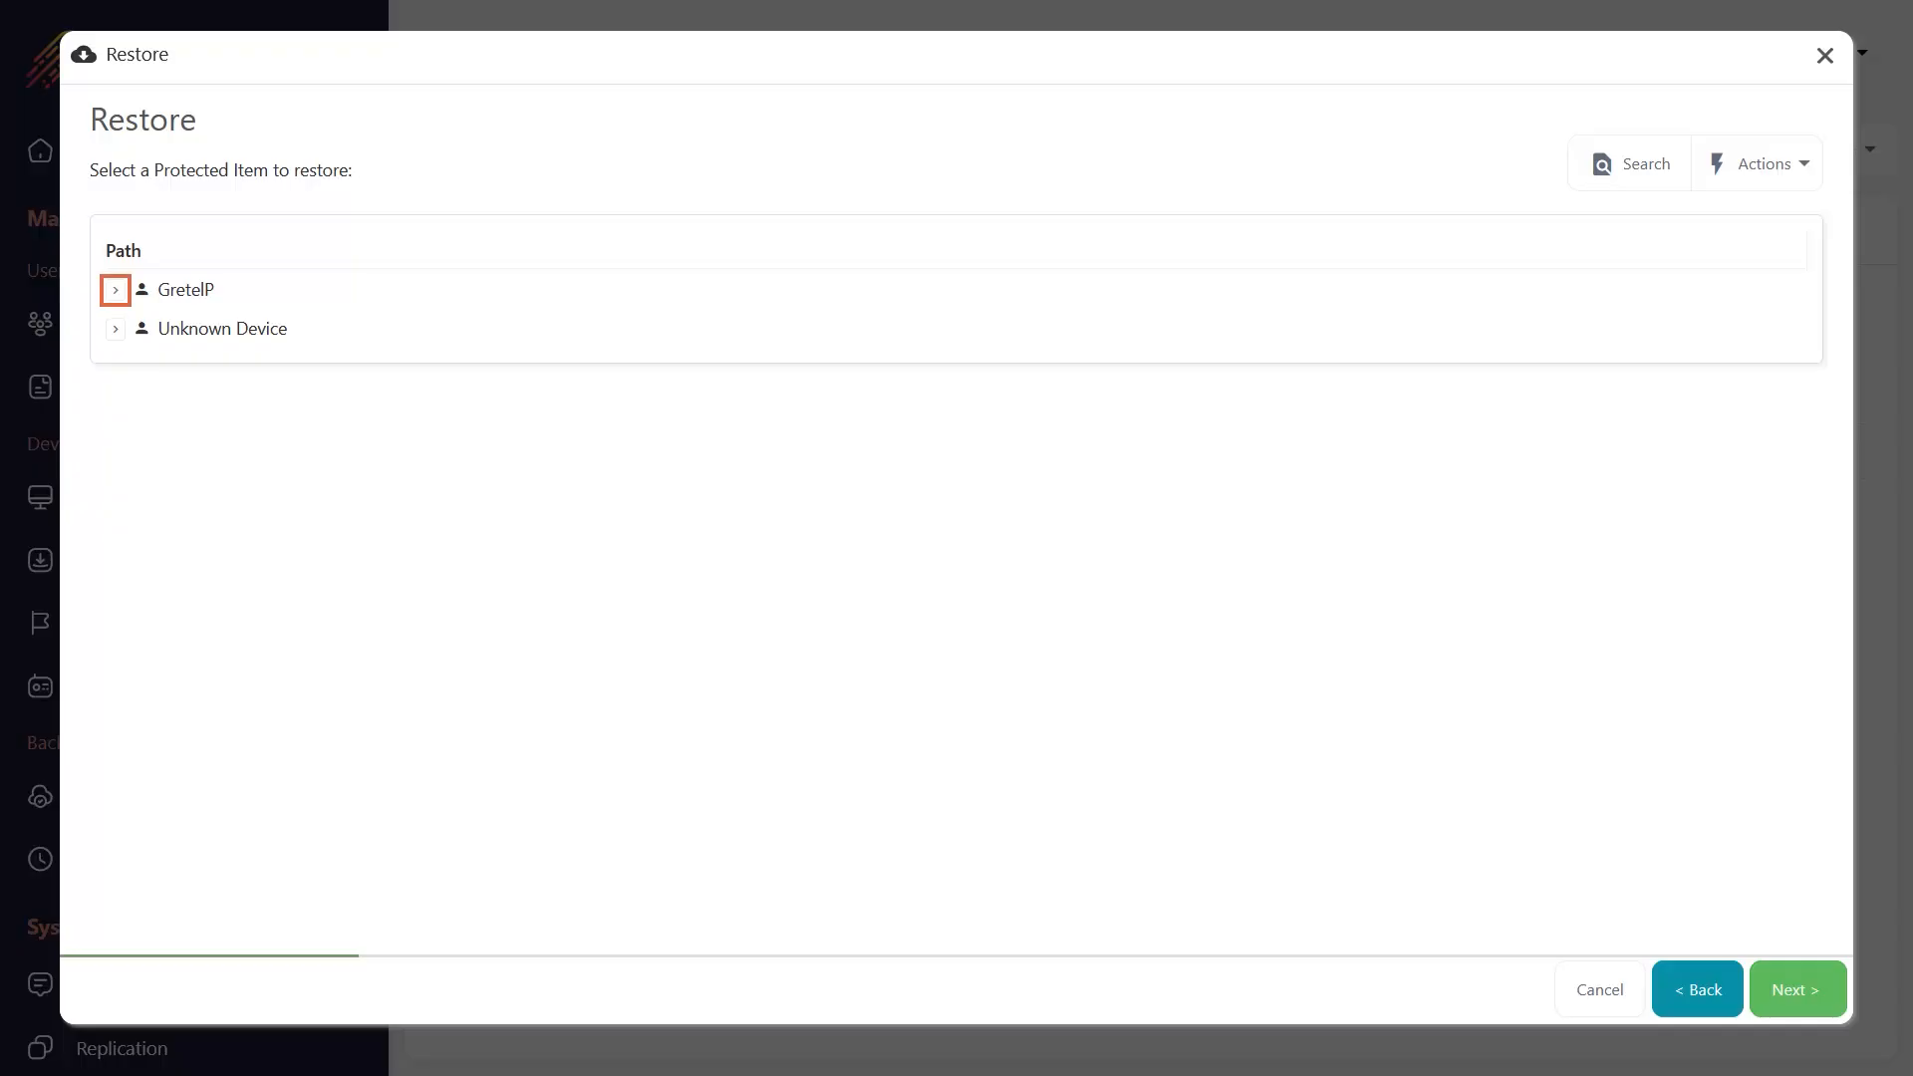
click(115, 290)
click(138, 329)
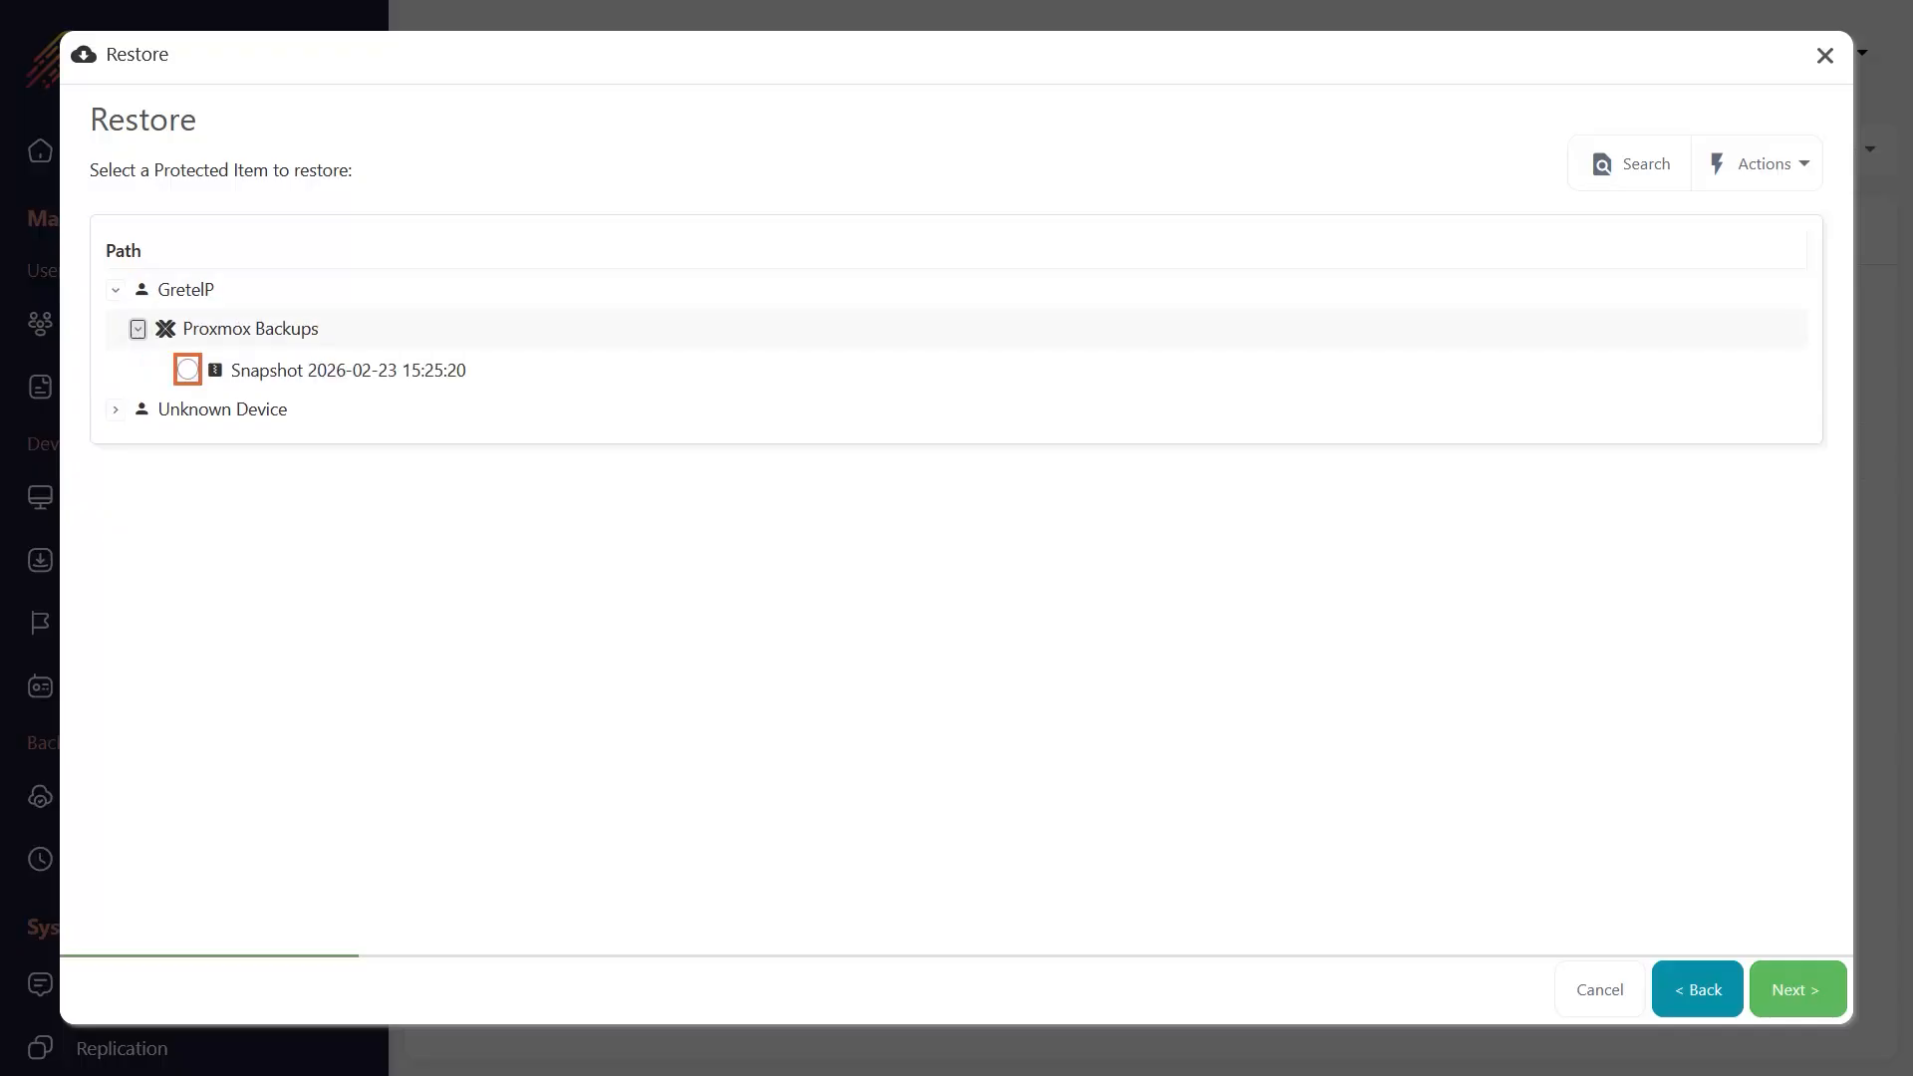
click(187, 369)
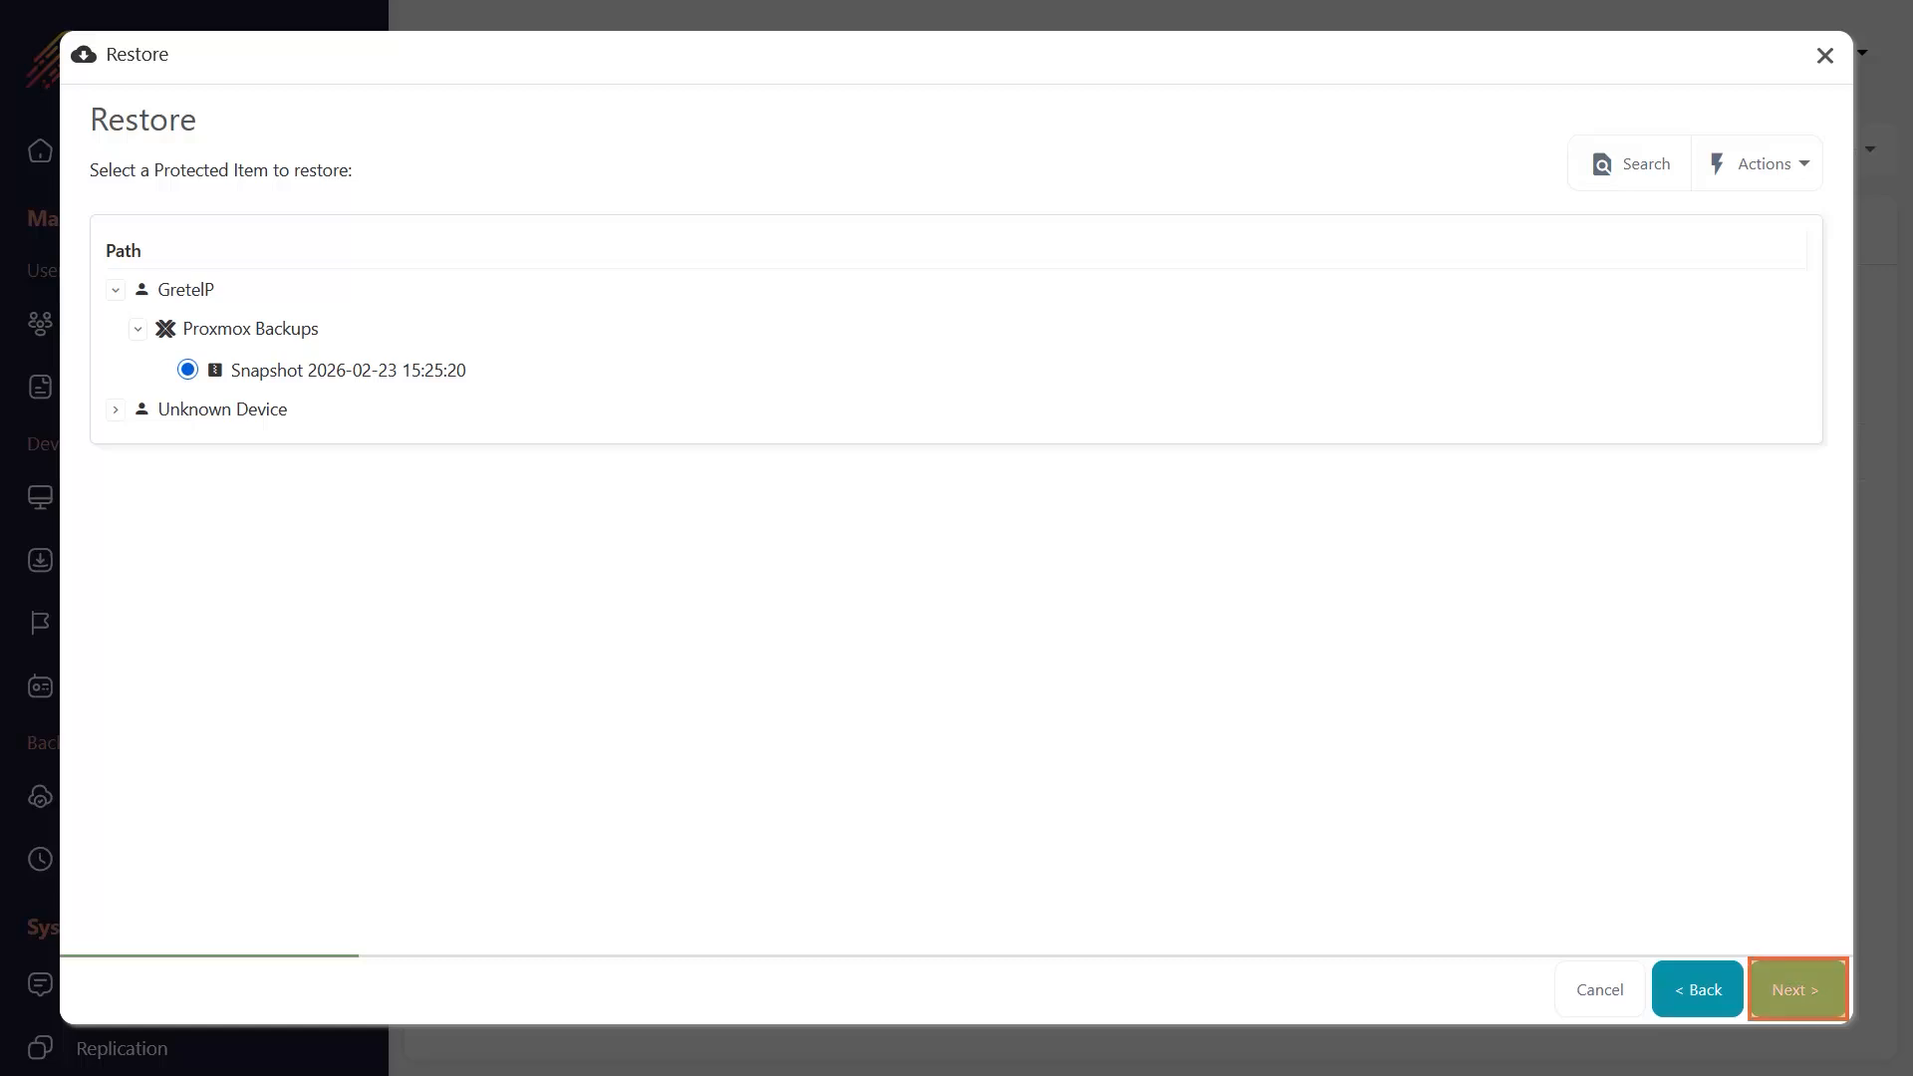
Choose Restore to Proxmox as the restore method and proceed with the debian-13 virtual machine selected.
click(1798, 990)
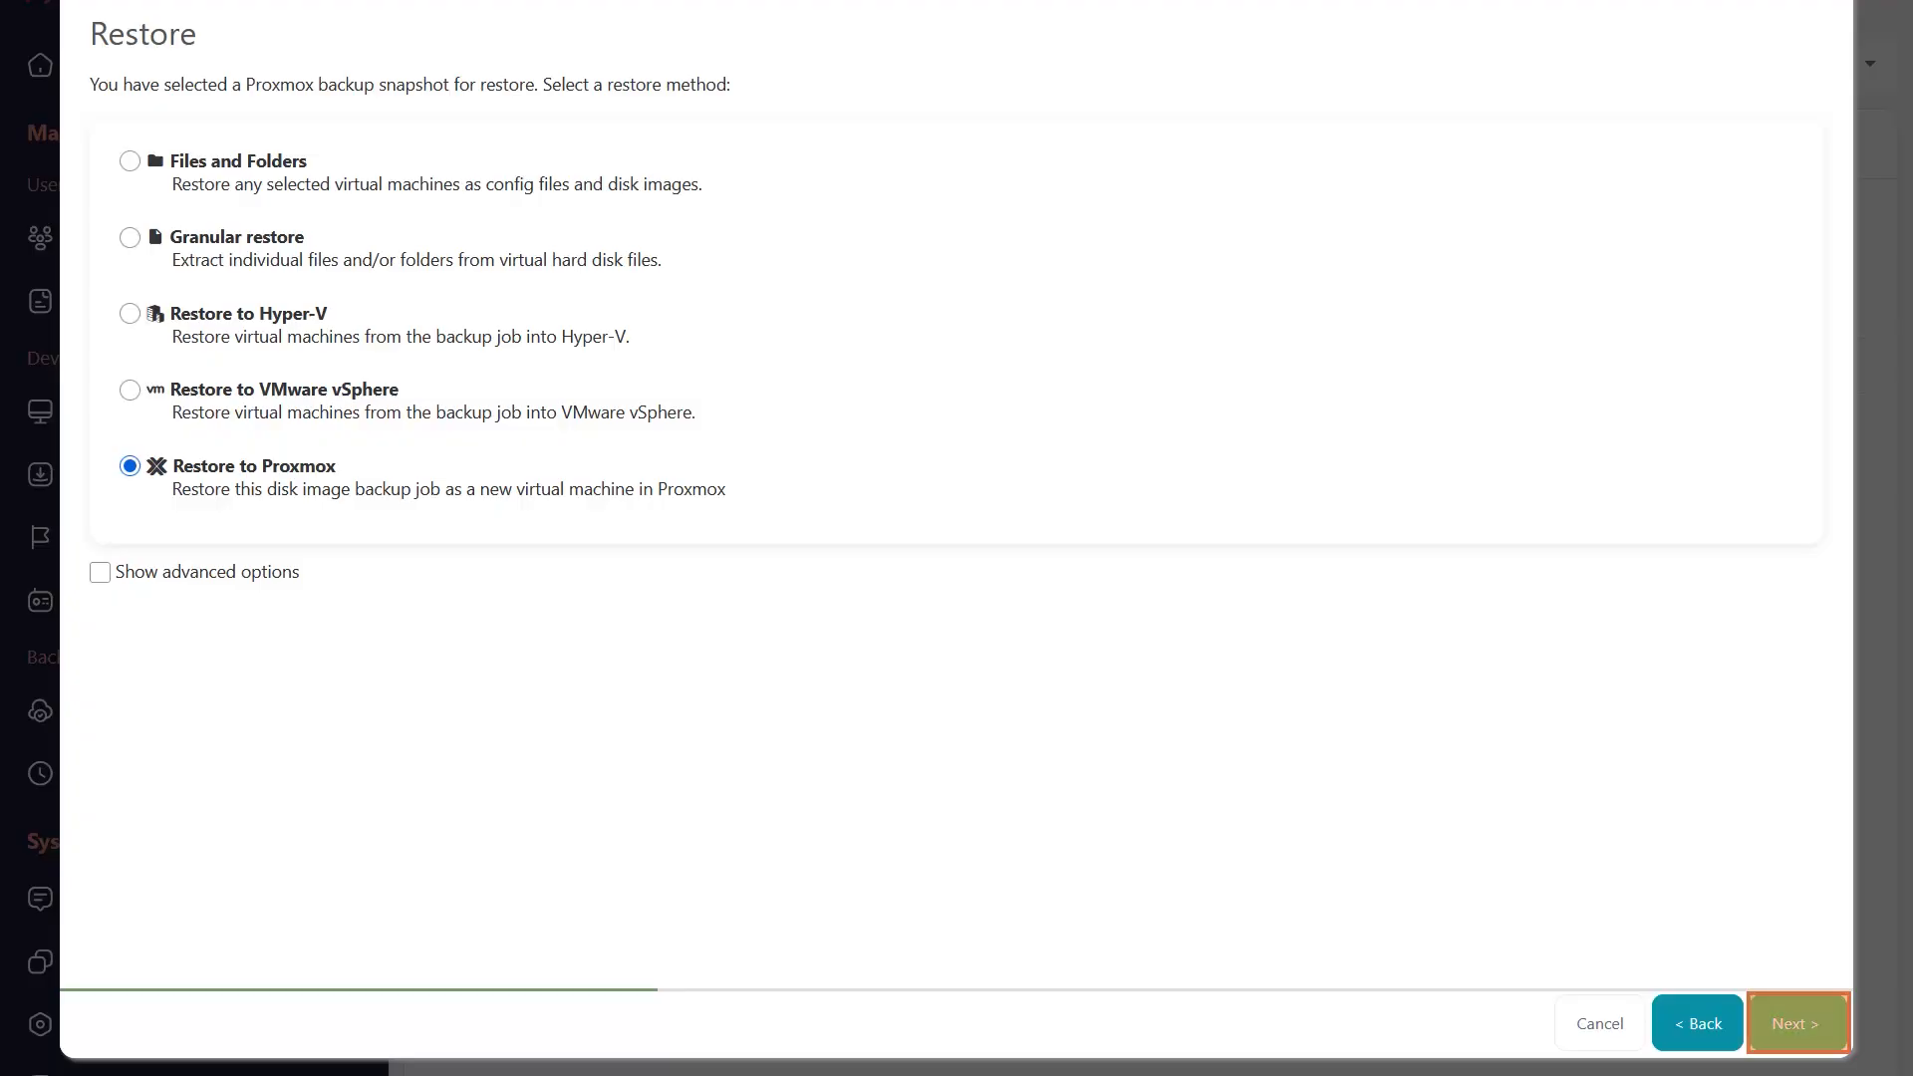
click(1797, 1023)
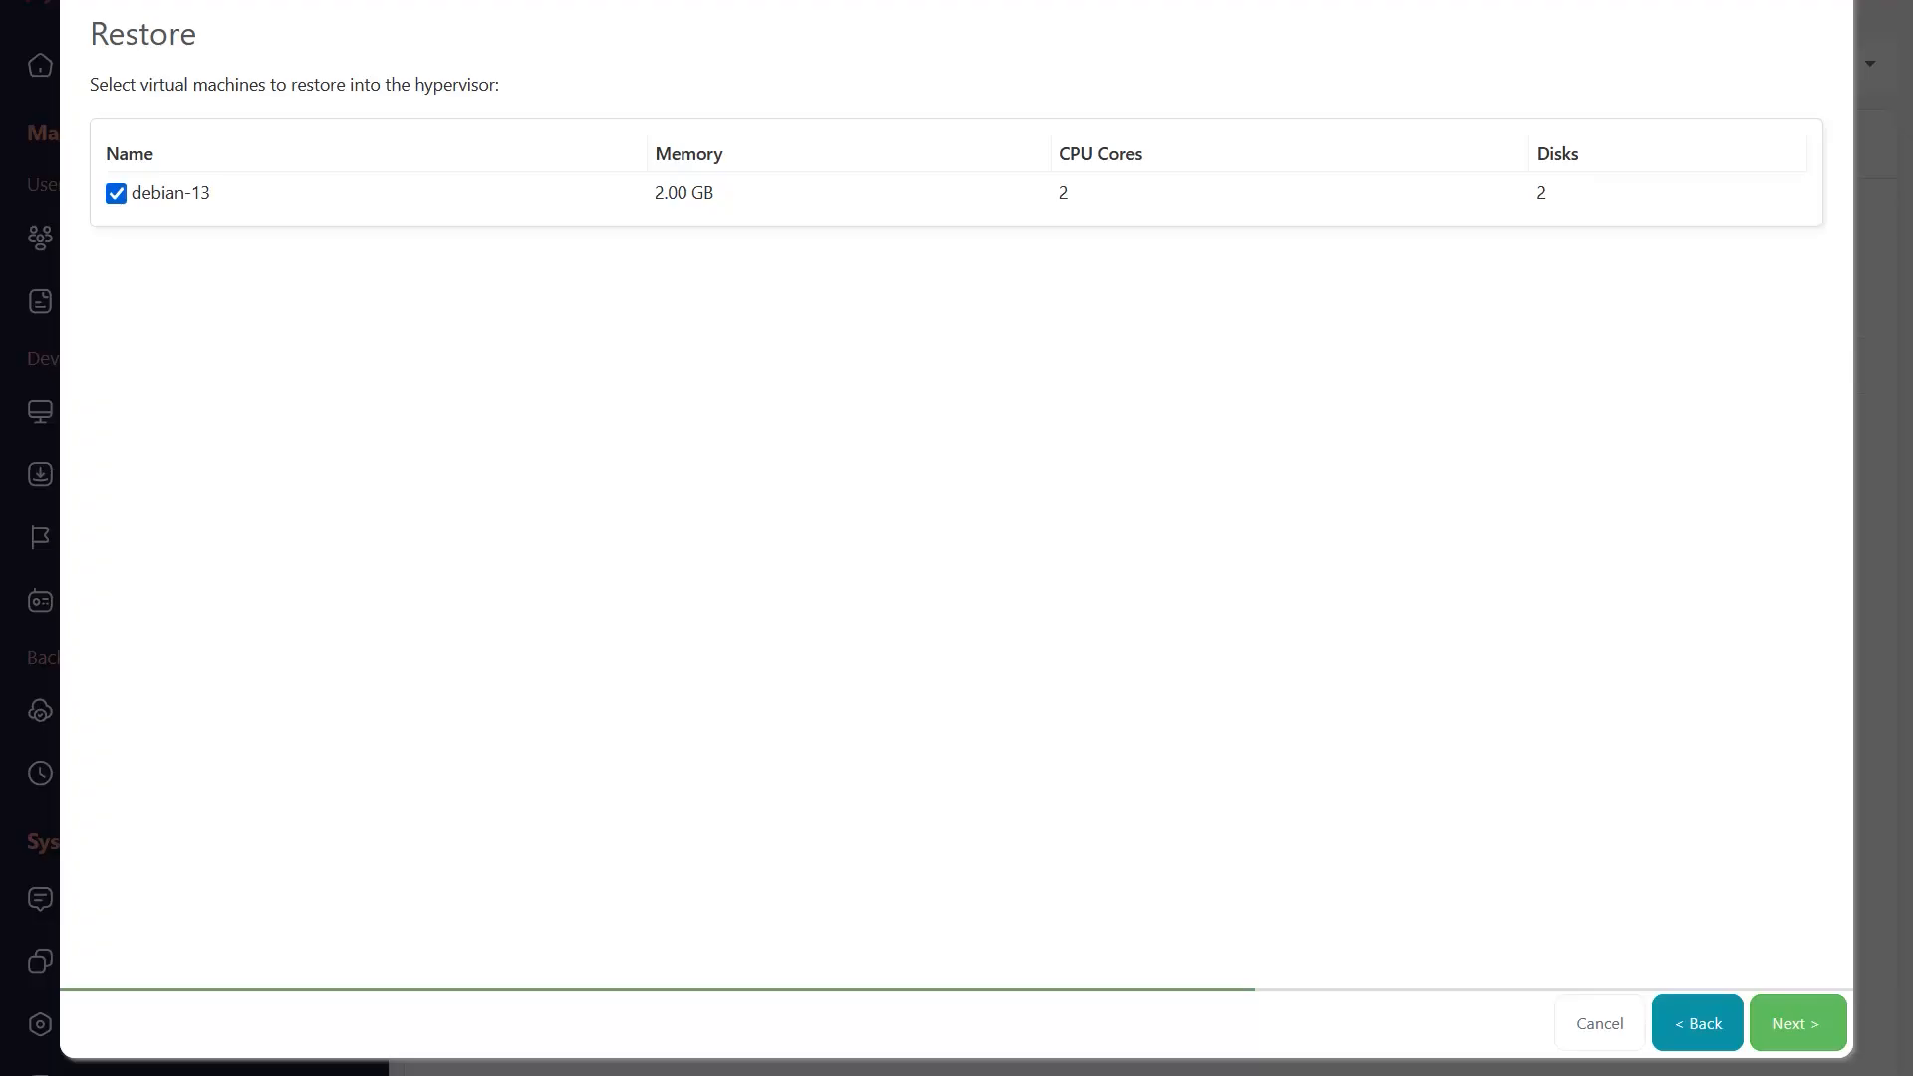
click(1797, 1023)
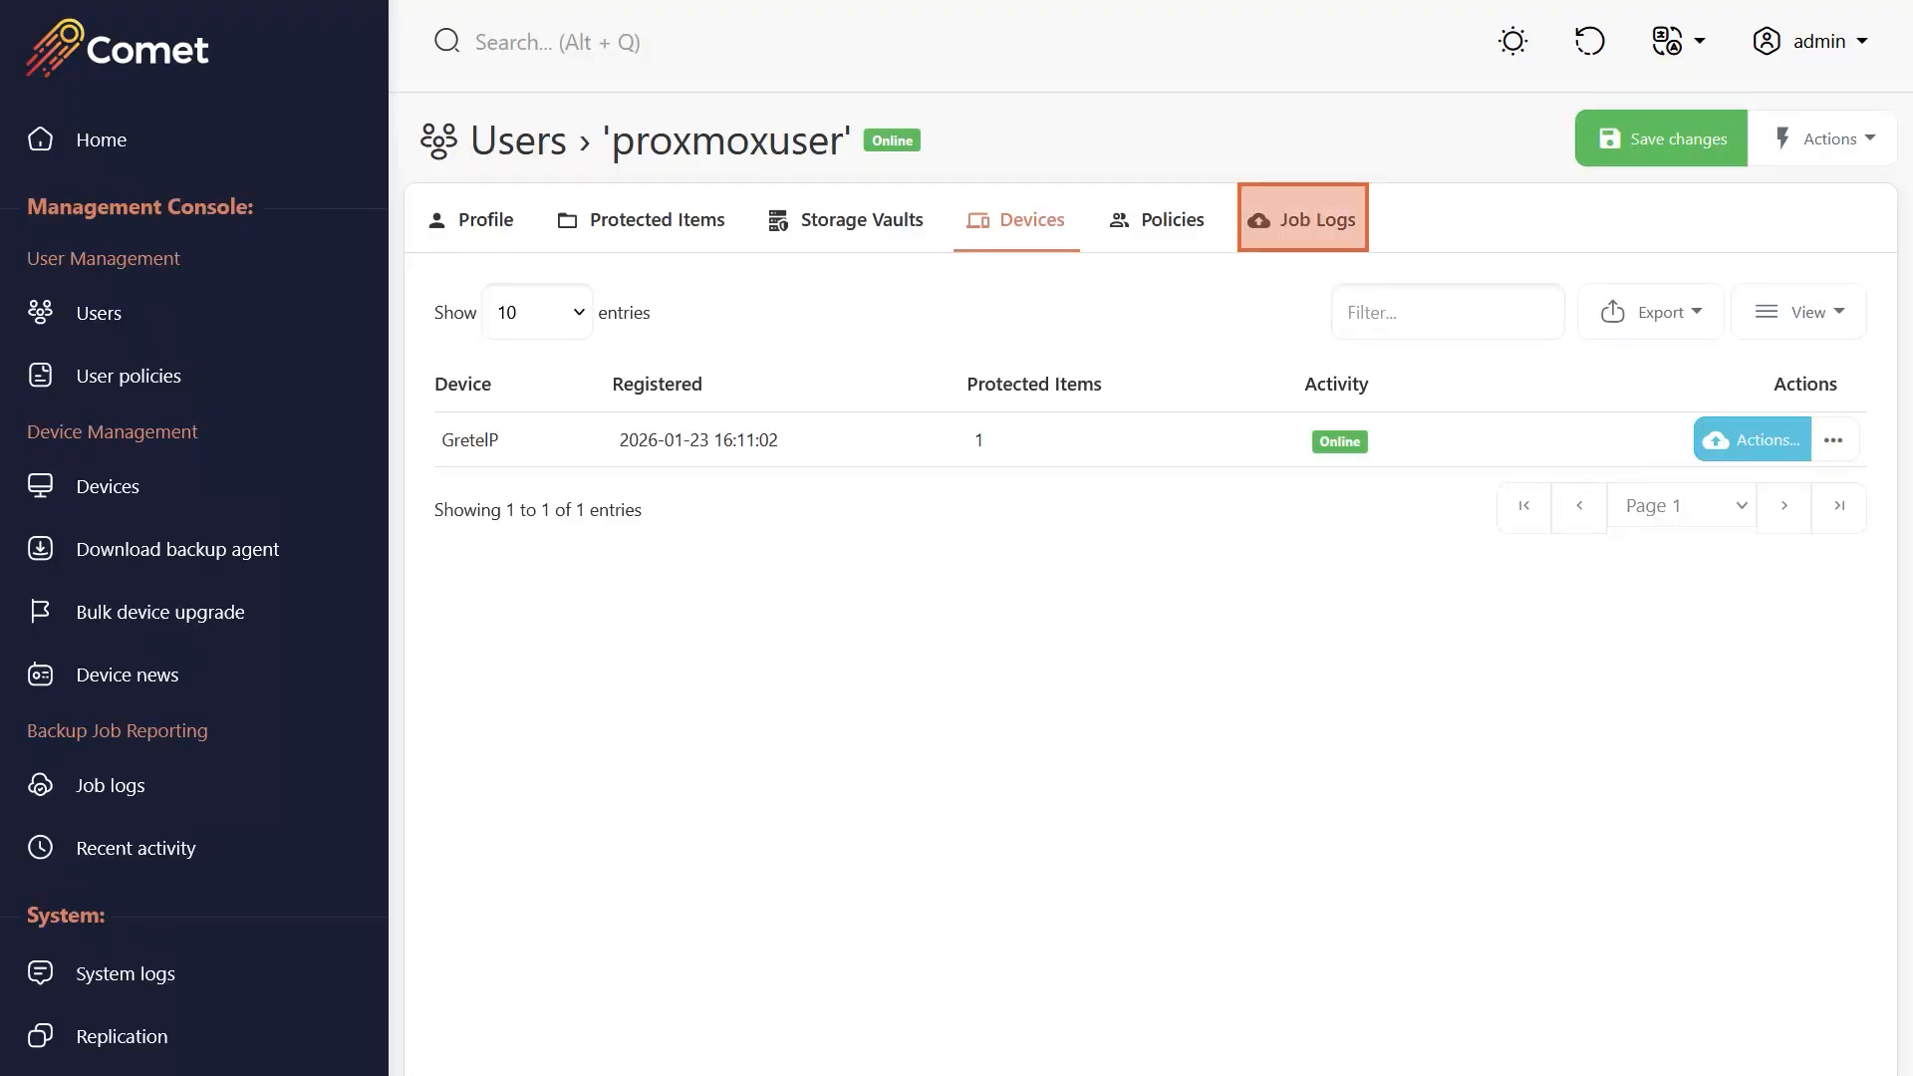
Open the report of the most recent restore job in the user's job logs and examine its messages.
click(1302, 219)
scroll(1151, 608, right, 4)
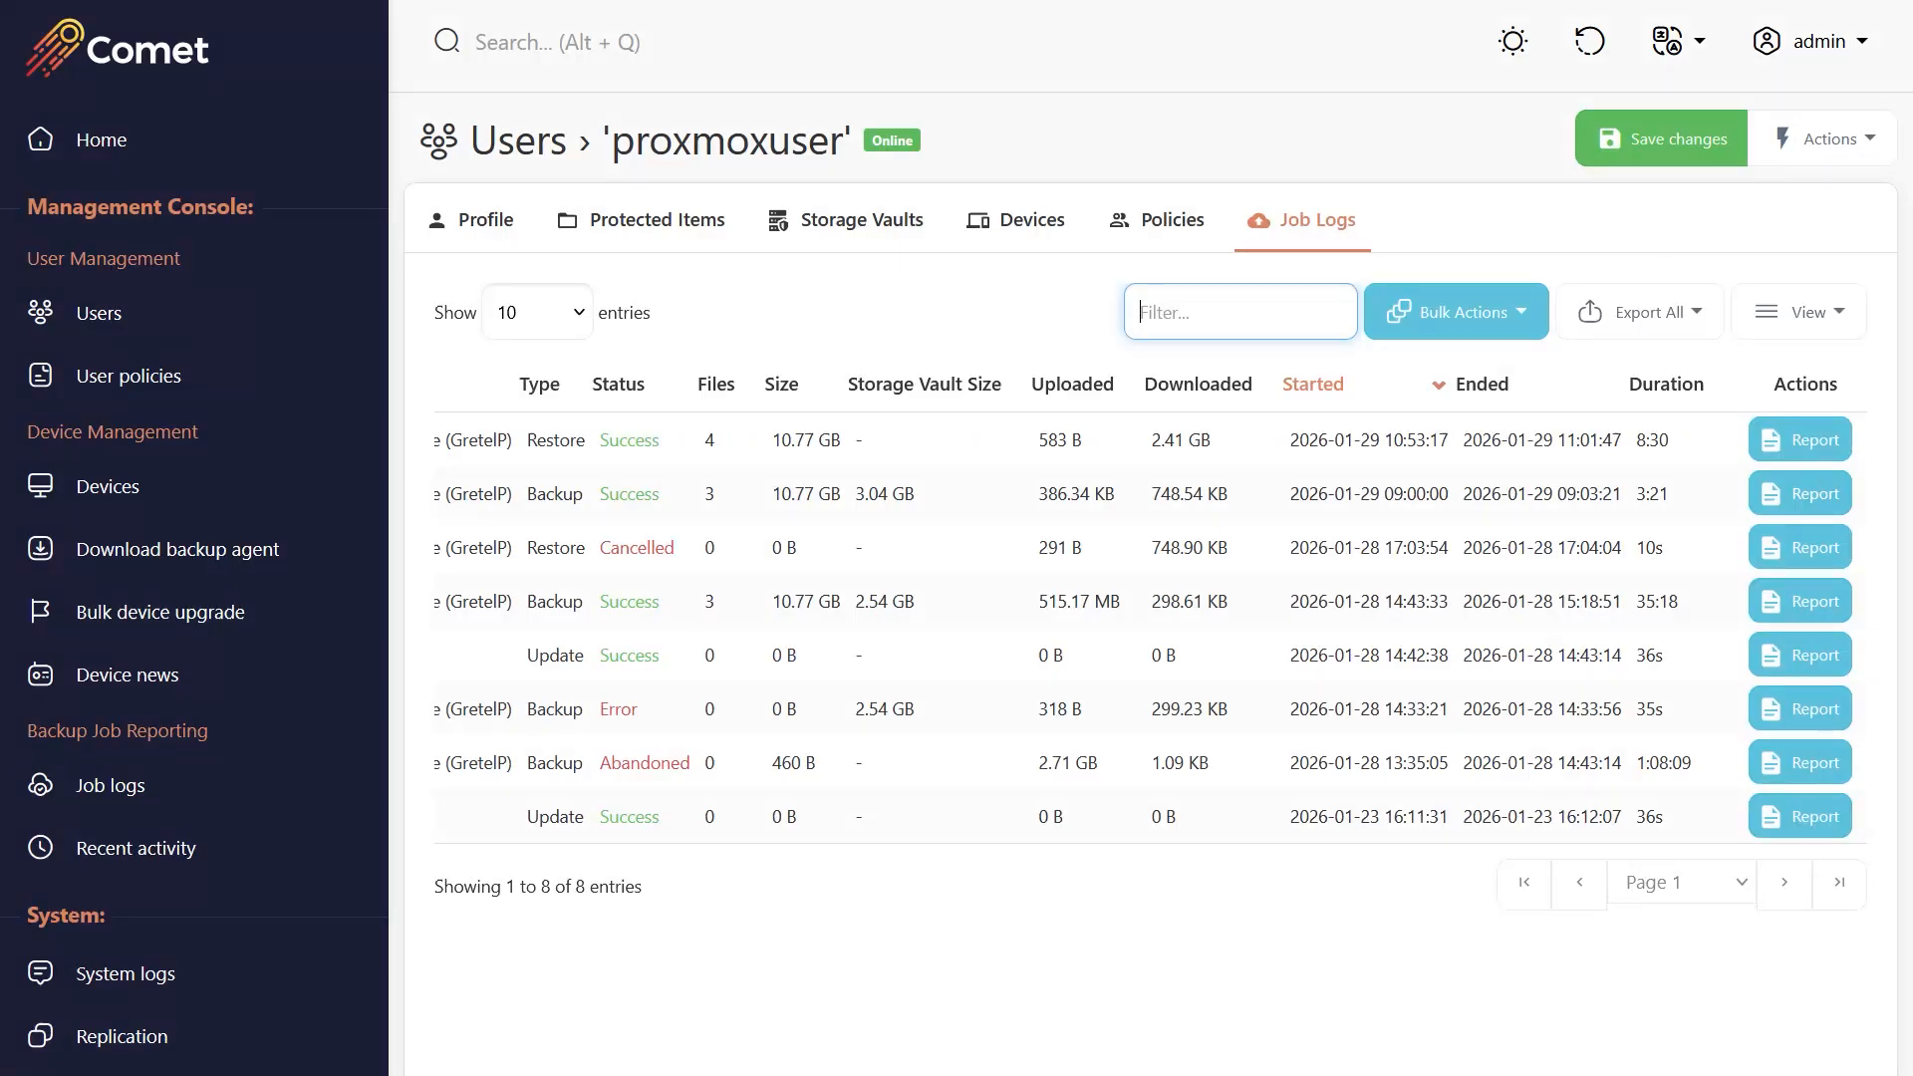
click(1800, 440)
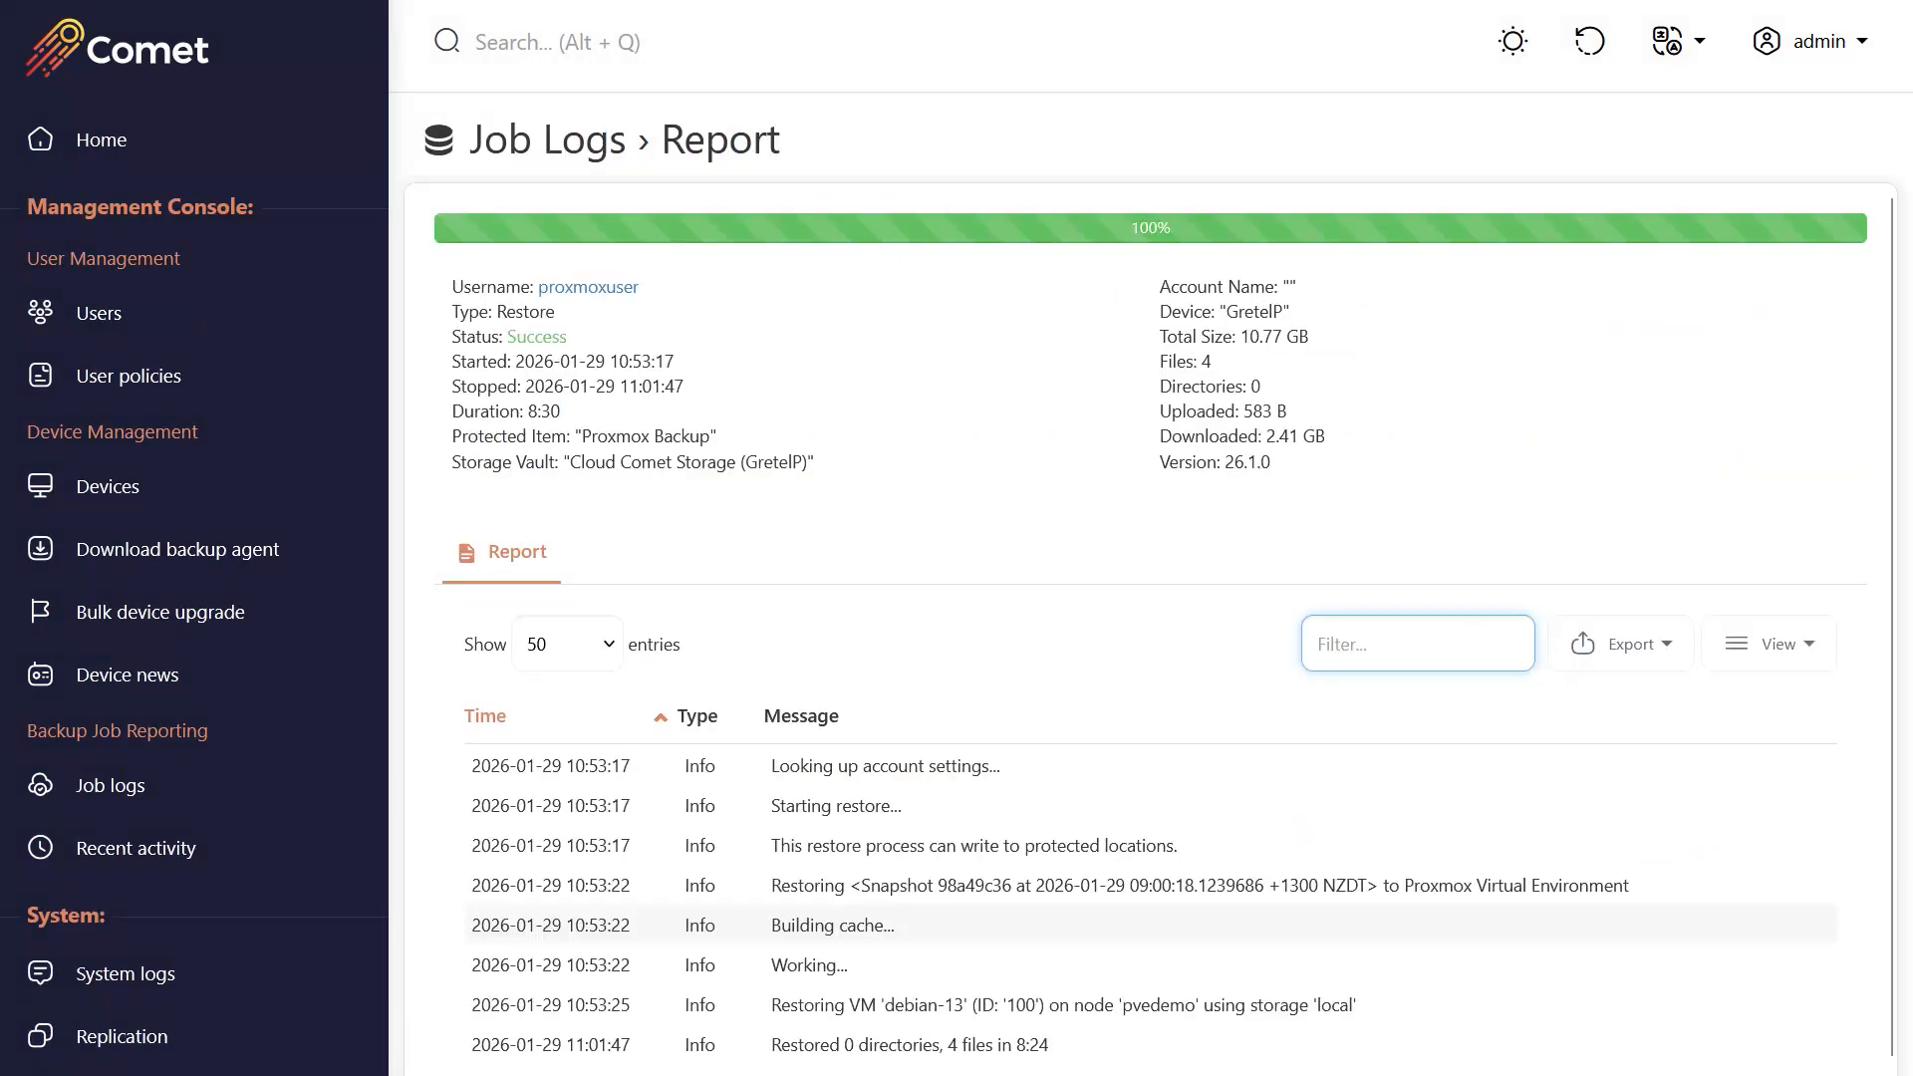
scroll(1146, 912, down, 1)
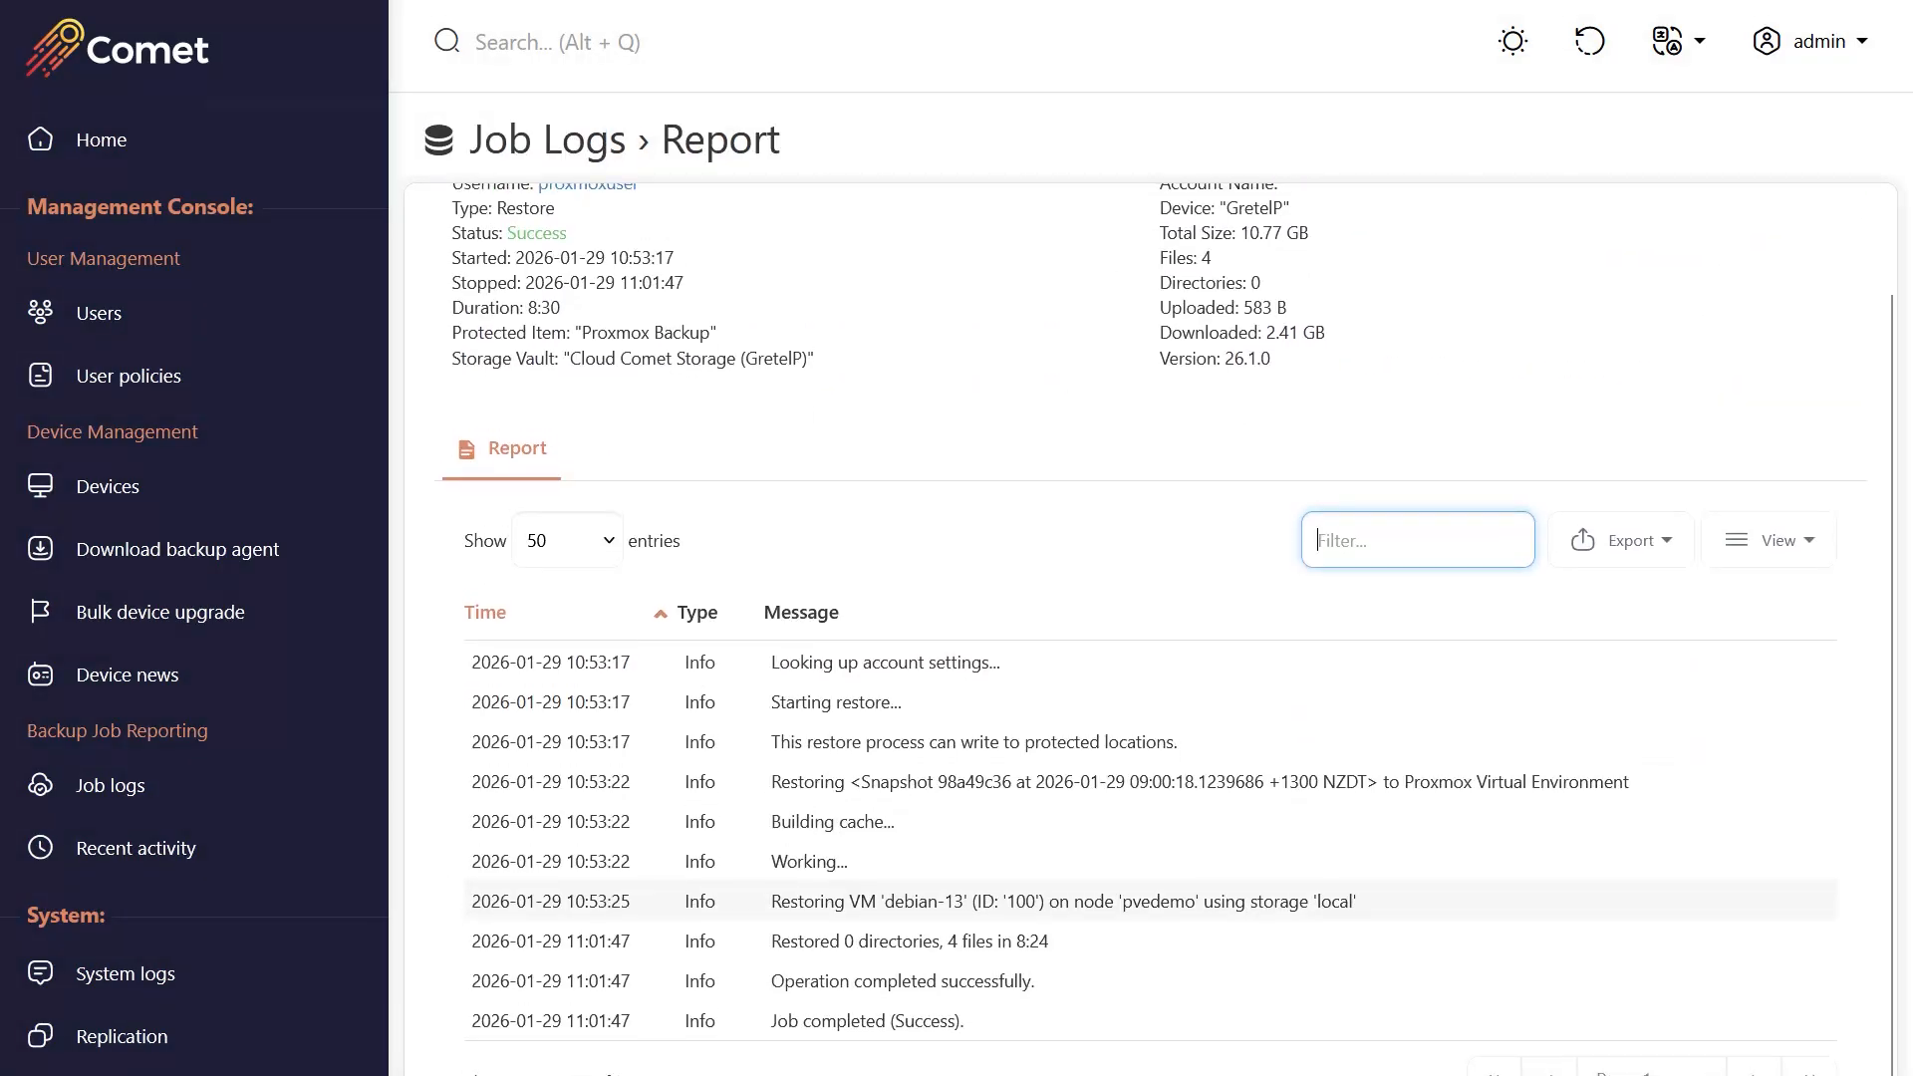